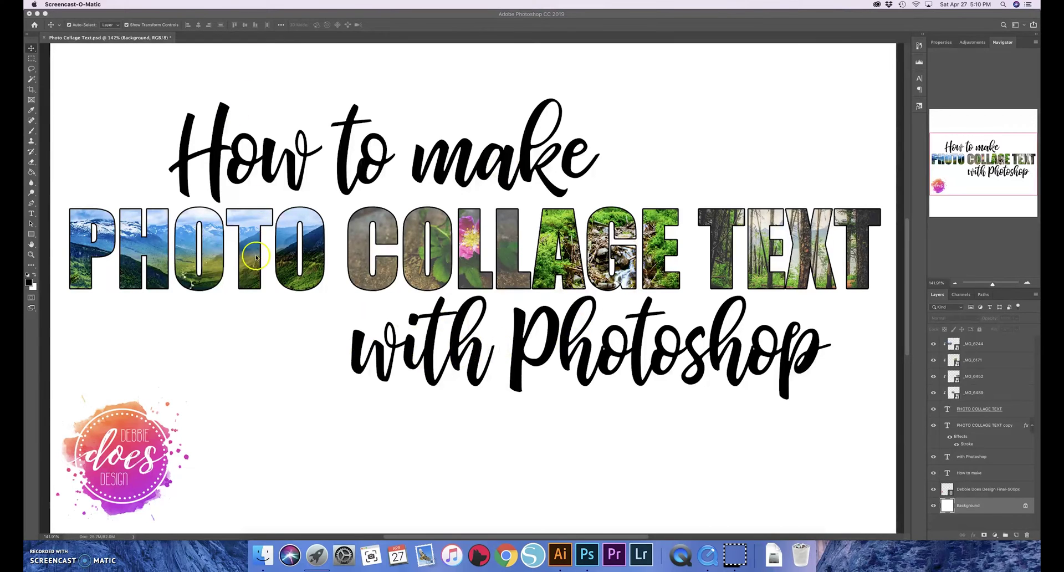
# - Create a new blank 10 x 10 inch, 300 ppi RGB document, Untitled-1
pyautogui.click(131, 57)
pyautogui.click(98, 6)
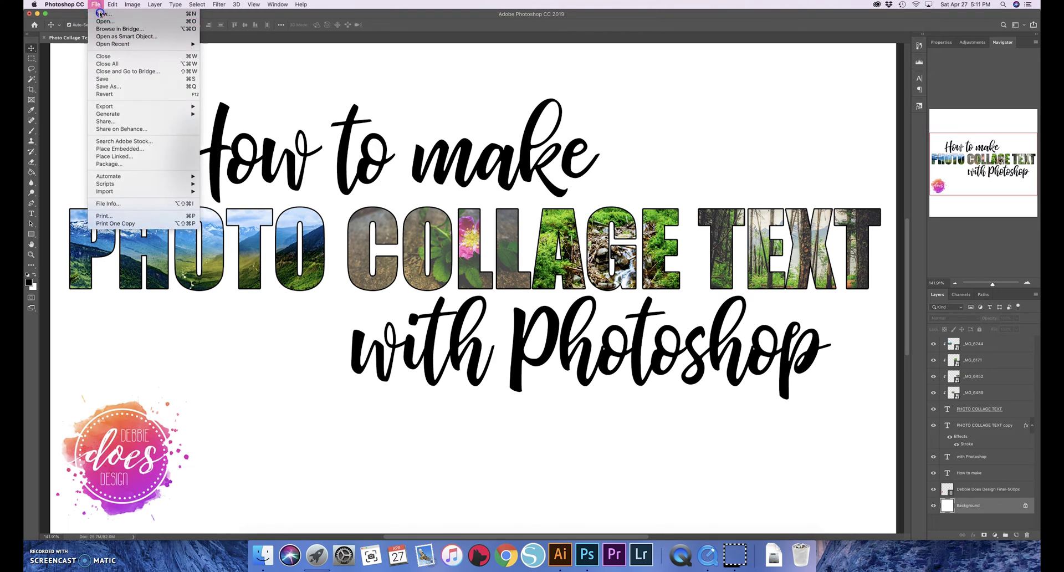
pyautogui.click(100, 18)
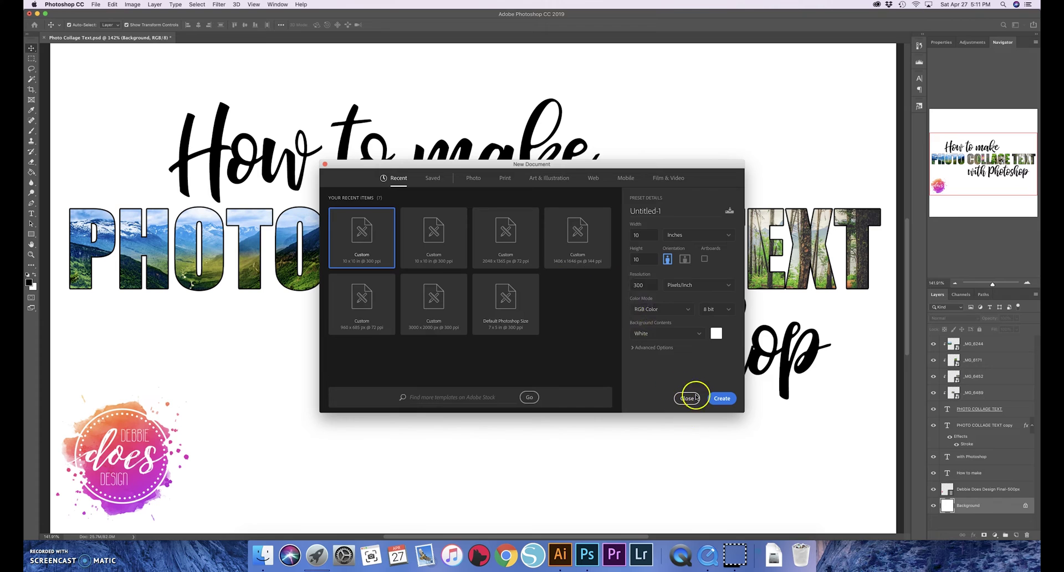
pyautogui.click(722, 399)
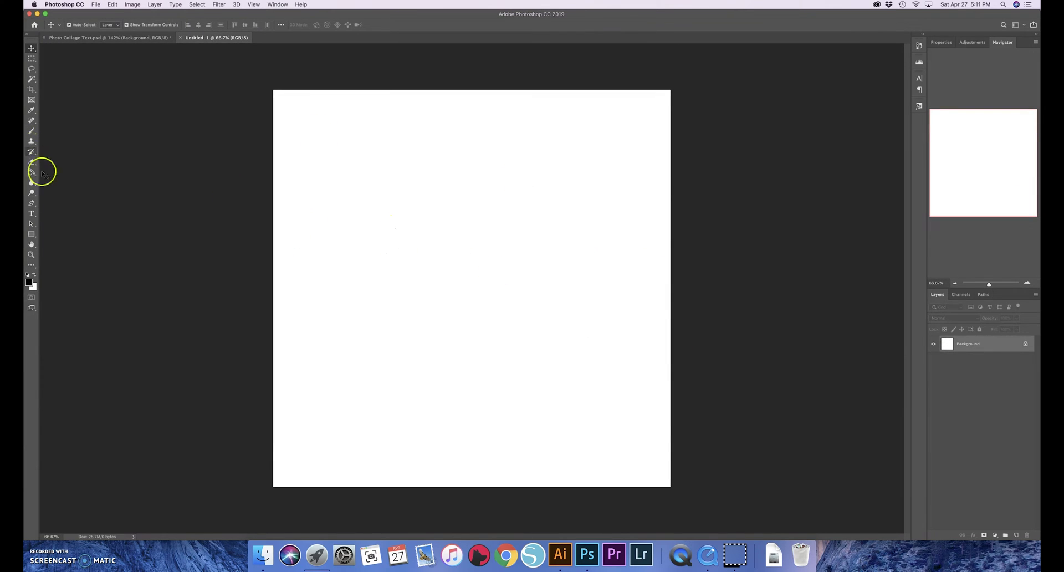
# - Type GLACIER in Impact and scale it up across the canvas width, centred vertically
pyautogui.click(32, 214)
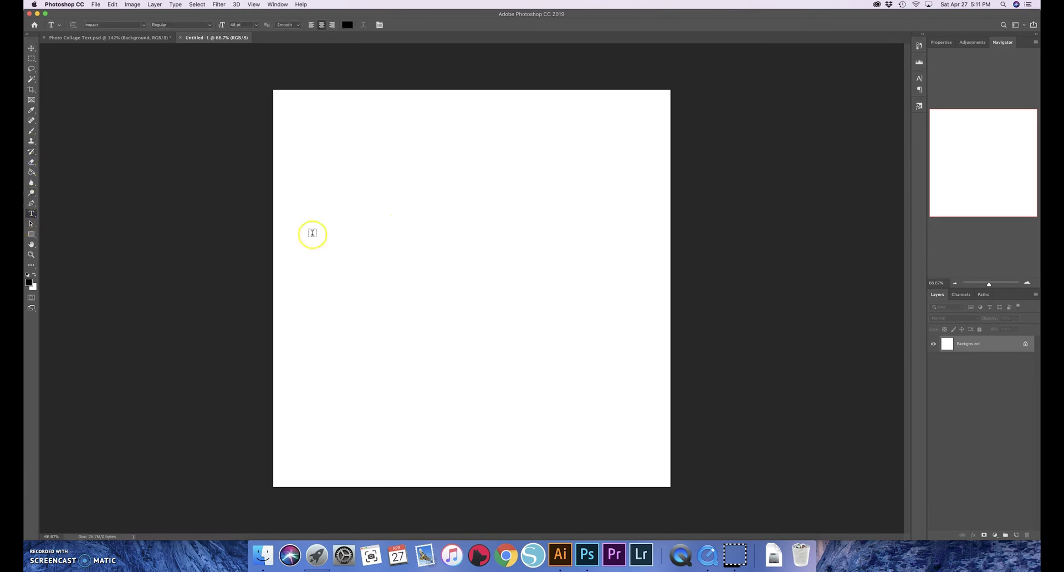
pyautogui.click(323, 271)
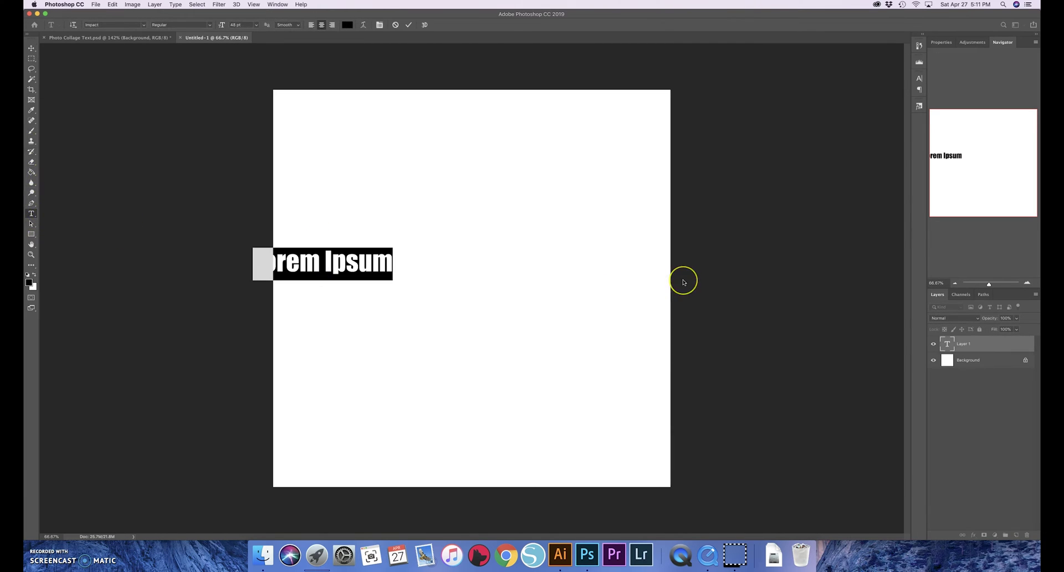
pyautogui.write('G')
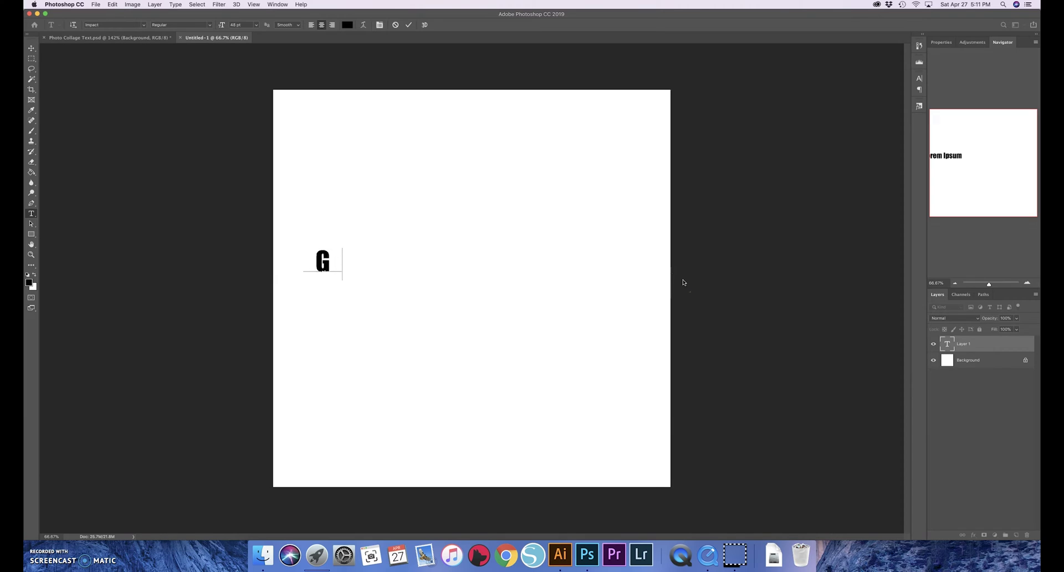
pyautogui.write('LACIER')
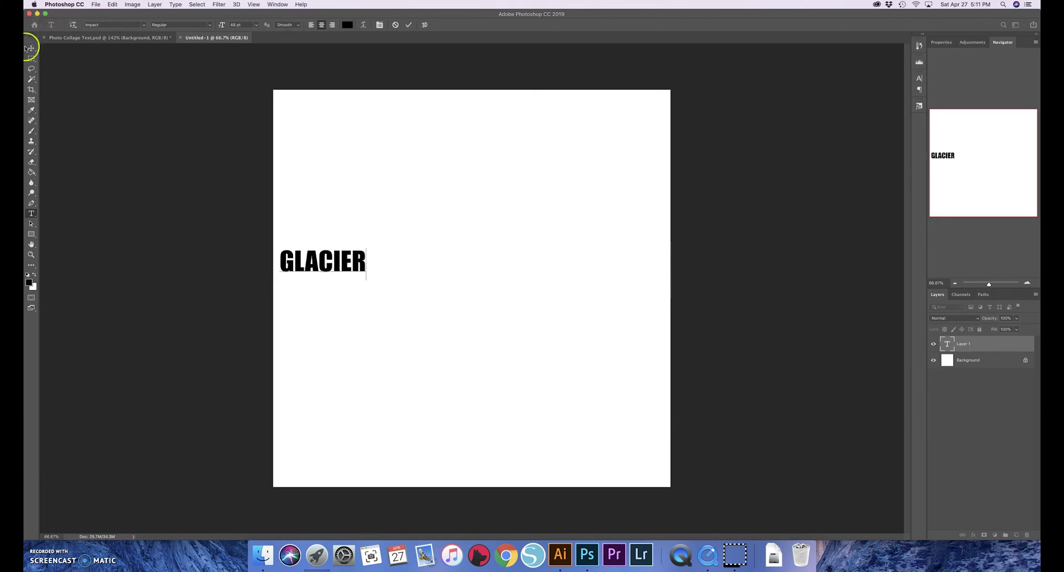
pyautogui.click(30, 48)
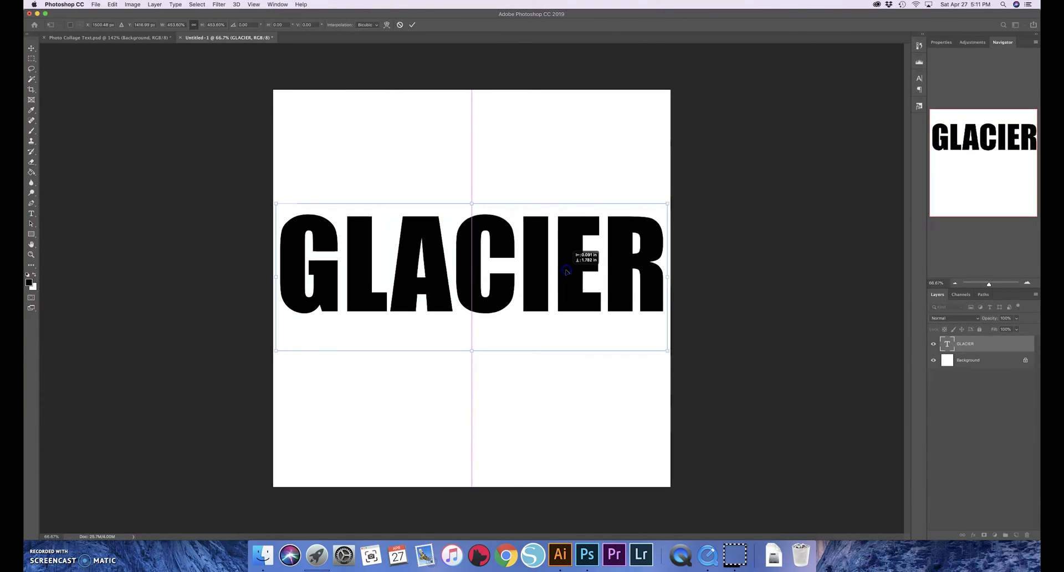
pyautogui.click(412, 25)
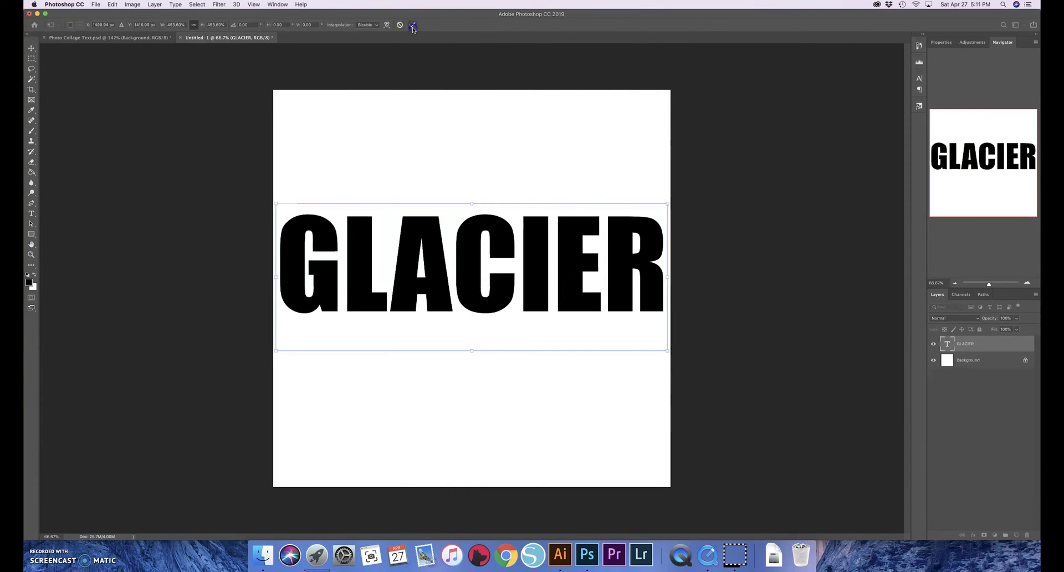
pyautogui.click(435, 183)
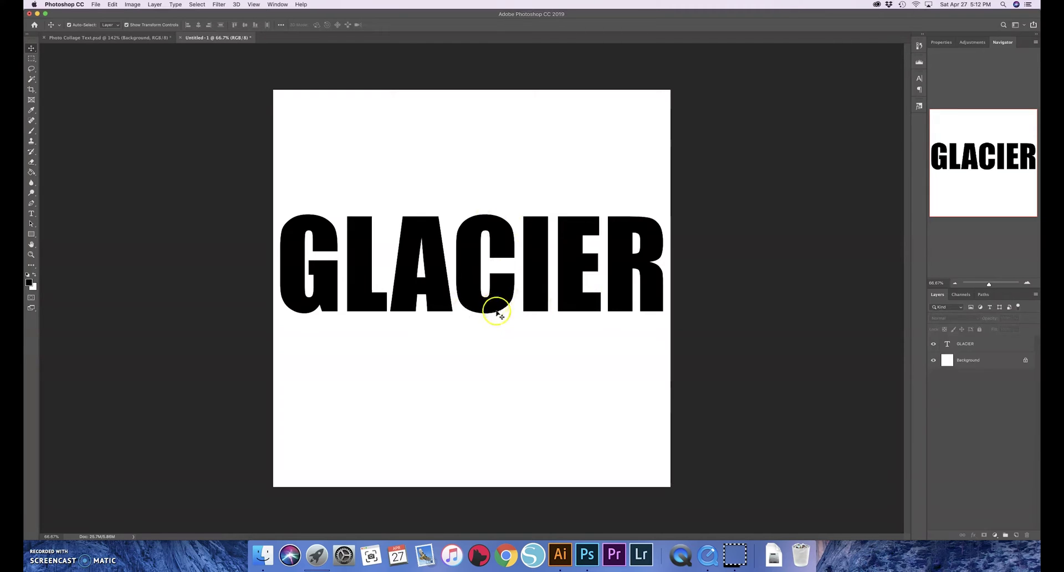
# - Navigate Finder through Dropbox > Personal > Photos > Edited > Best and show thumbnails
pyautogui.click(263, 555)
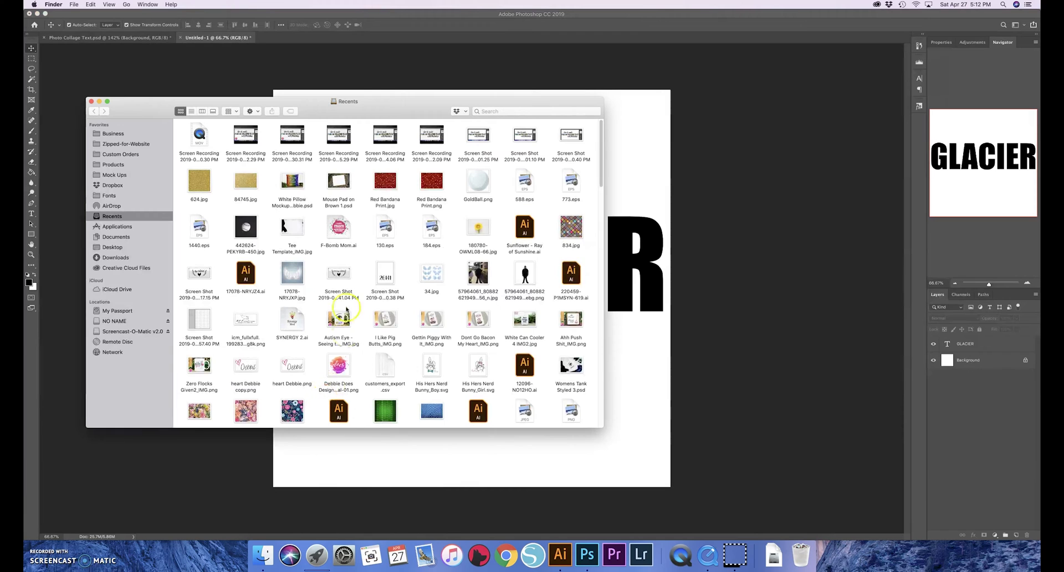
pyautogui.click(113, 186)
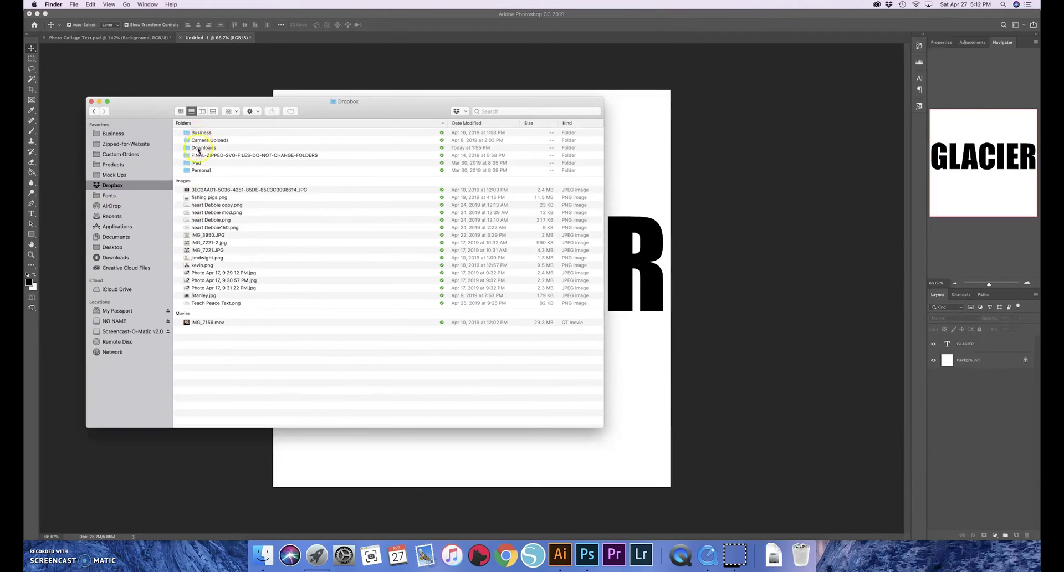
pyautogui.doubleClick(200, 170)
pyautogui.doubleClick(203, 148)
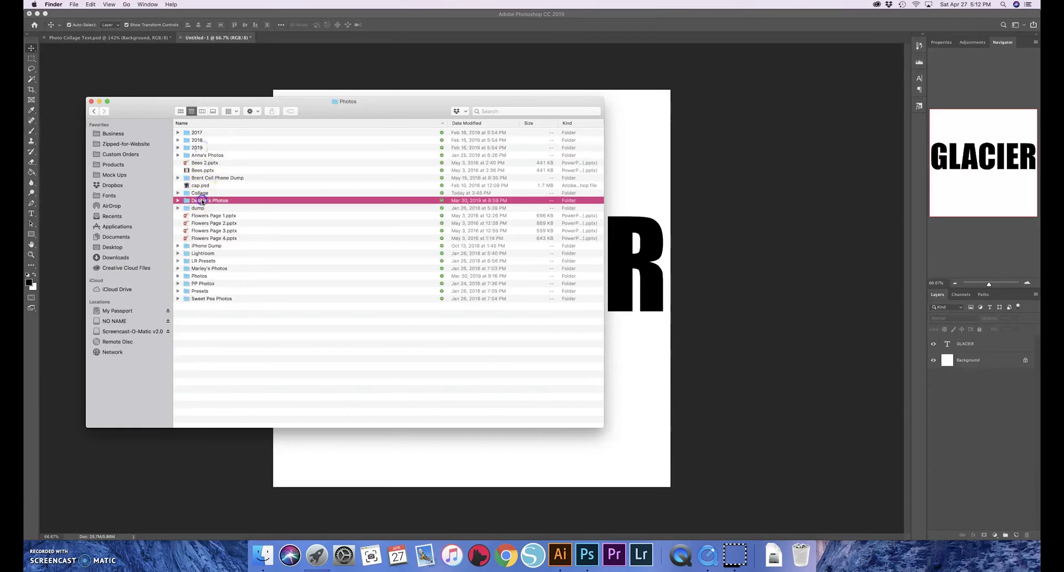
pyautogui.doubleClick(202, 200)
pyautogui.doubleClick(197, 216)
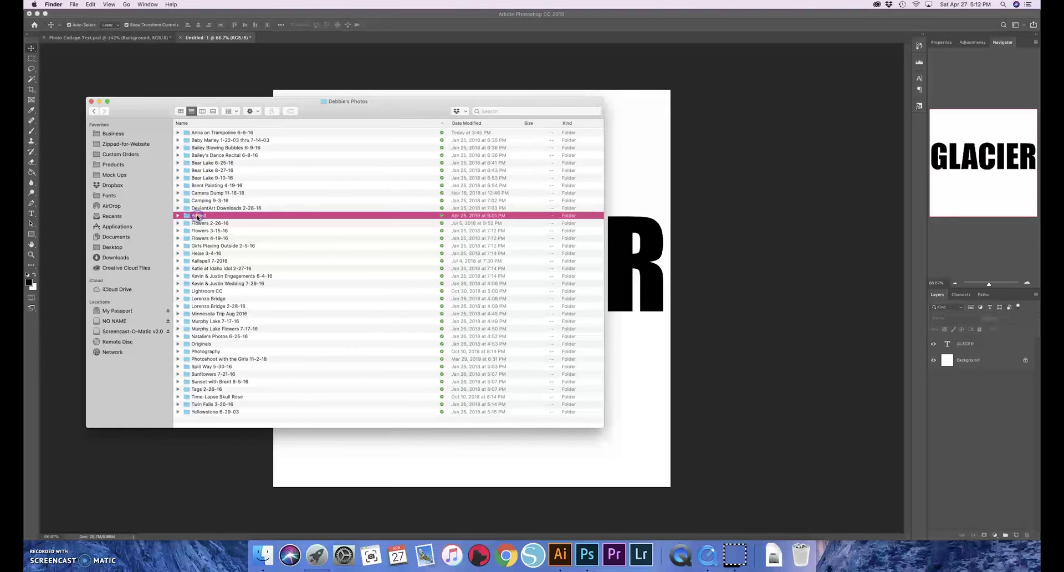
pyautogui.doubleClick(198, 132)
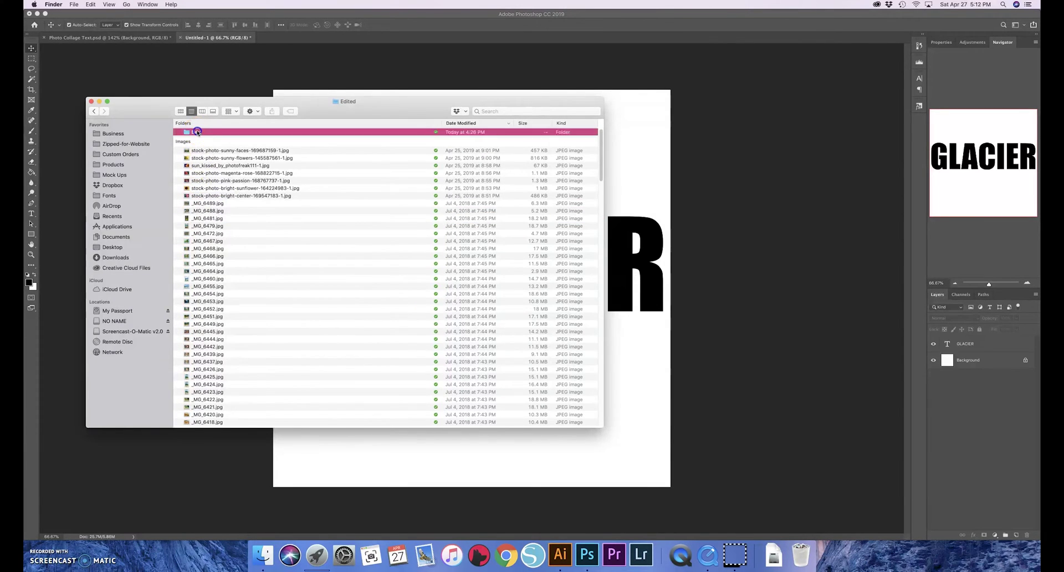
pyautogui.click(181, 112)
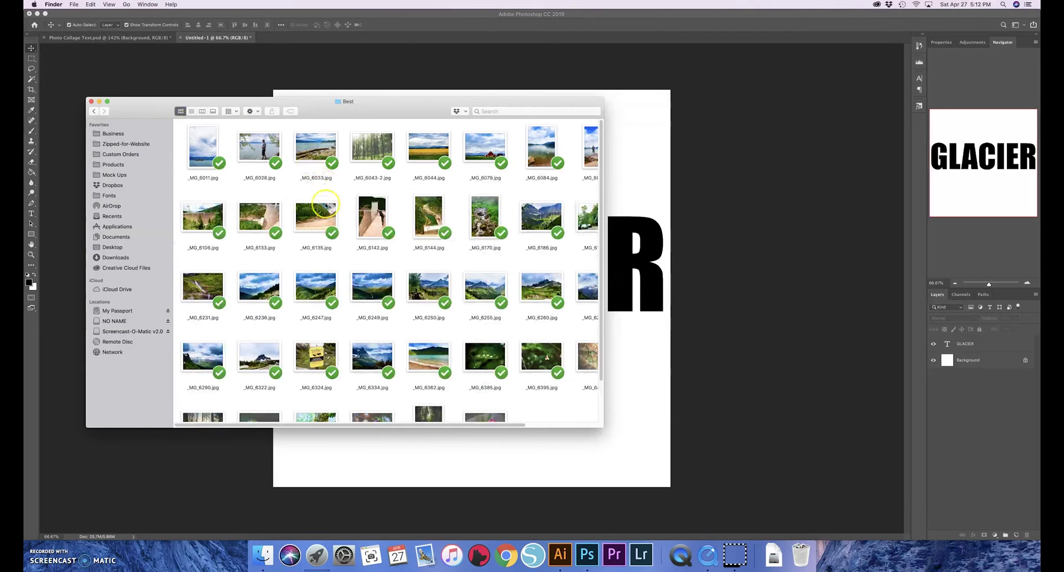
# - Place the waterfall photo _MG_6170 and the flower photo _MG_6489 into the document
pyautogui.moveTo(412, 102); pyautogui.dragTo(326, 109)
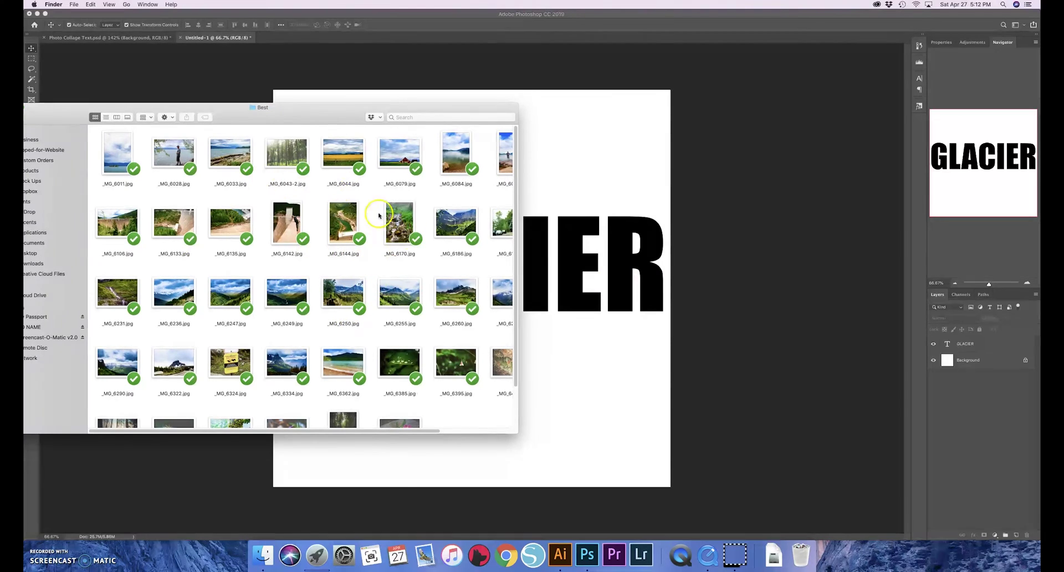
pyautogui.click(399, 222)
pyautogui.moveTo(399, 222); pyautogui.dragTo(570, 169)
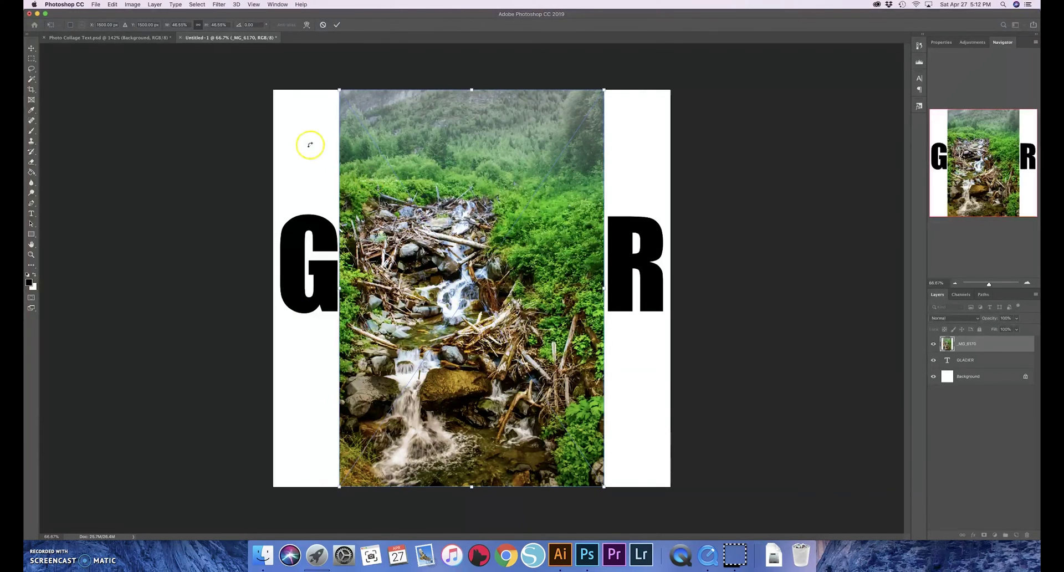
pyautogui.click(336, 26)
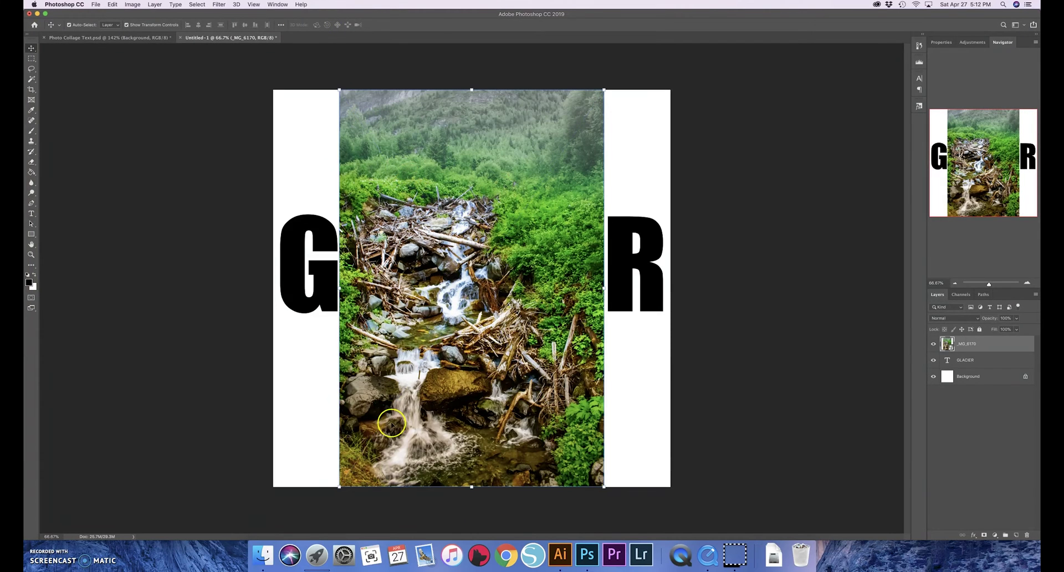
pyautogui.click(263, 555)
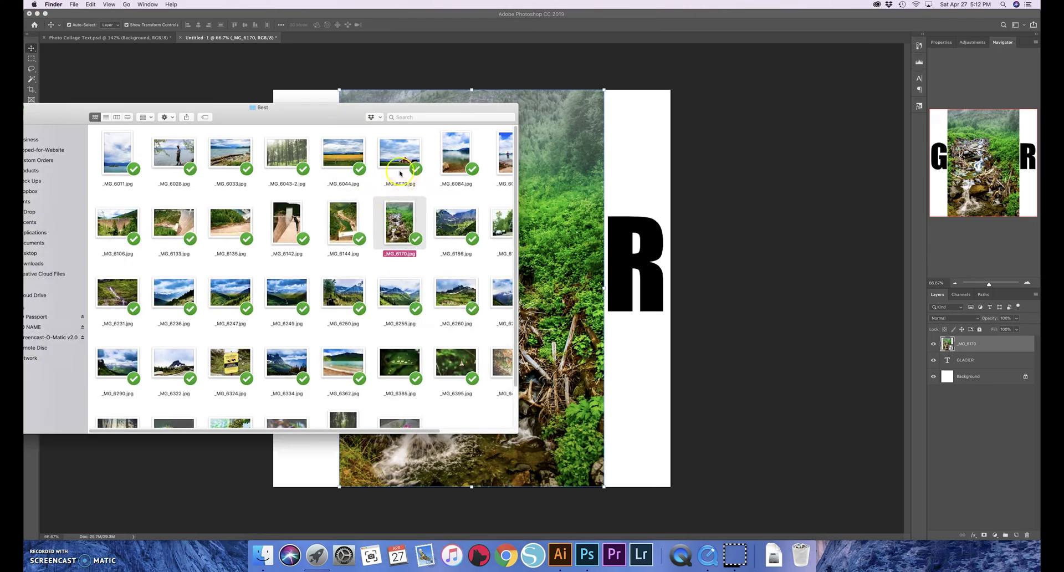
pyautogui.scroll(-3, 265, 348)
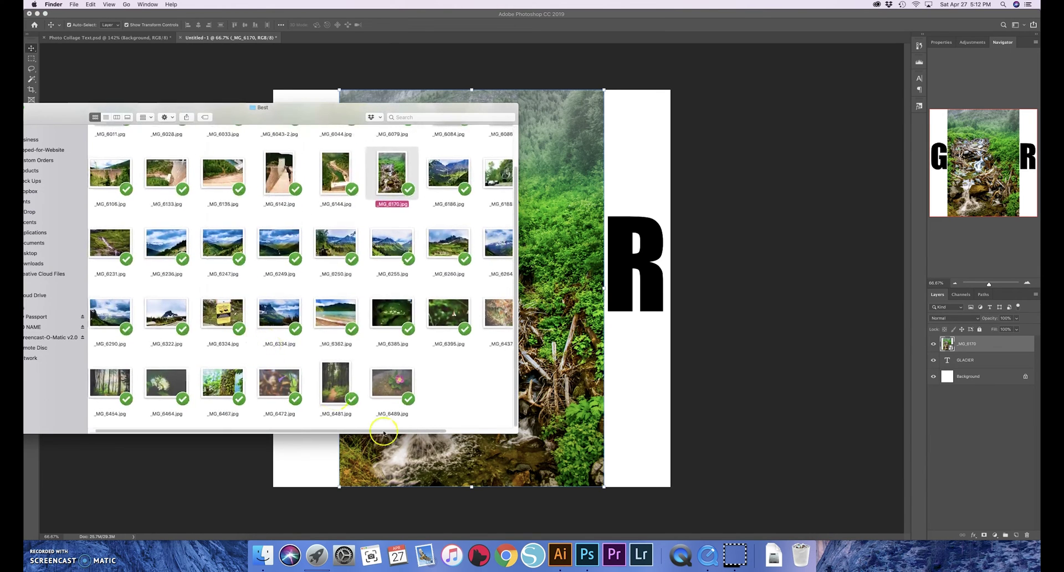
pyautogui.moveTo(392, 382); pyautogui.dragTo(638, 266)
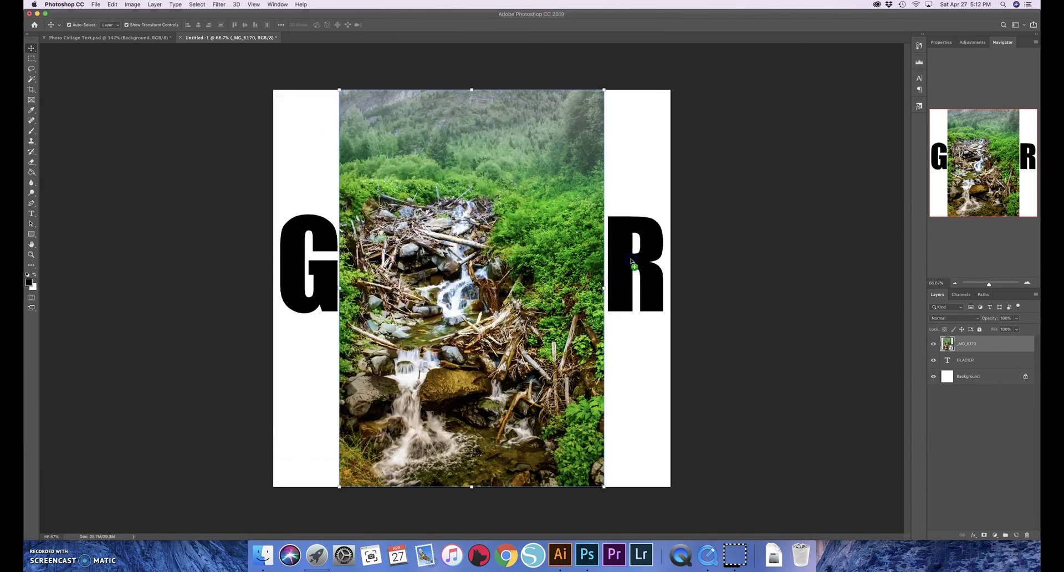
pyautogui.click(337, 25)
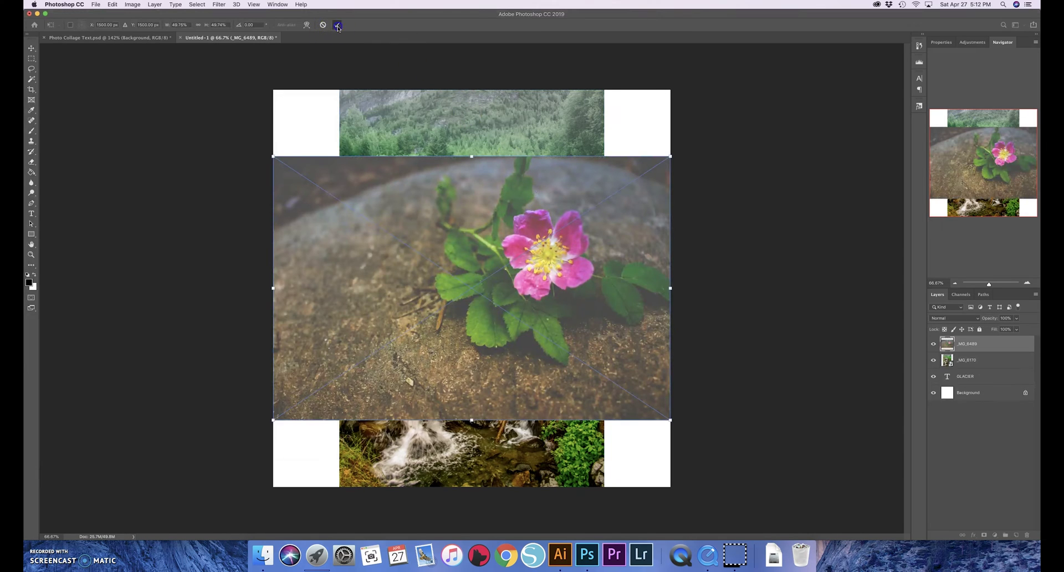
# - Place the forest photo _MG_6043-2 and the valley photo _MG_6247 as new layers
pyautogui.click(263, 555)
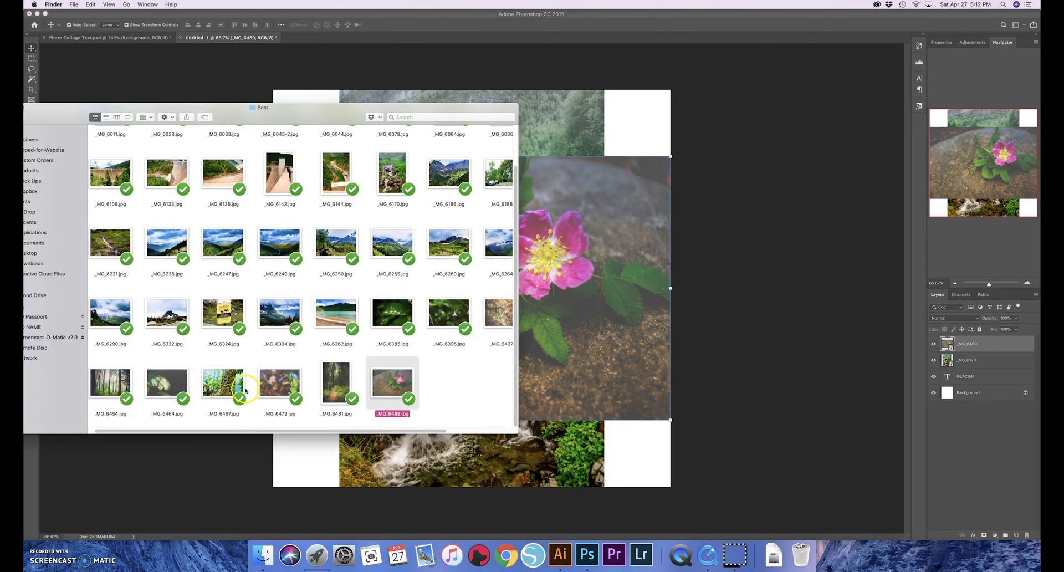
pyautogui.scroll(2, 239, 377)
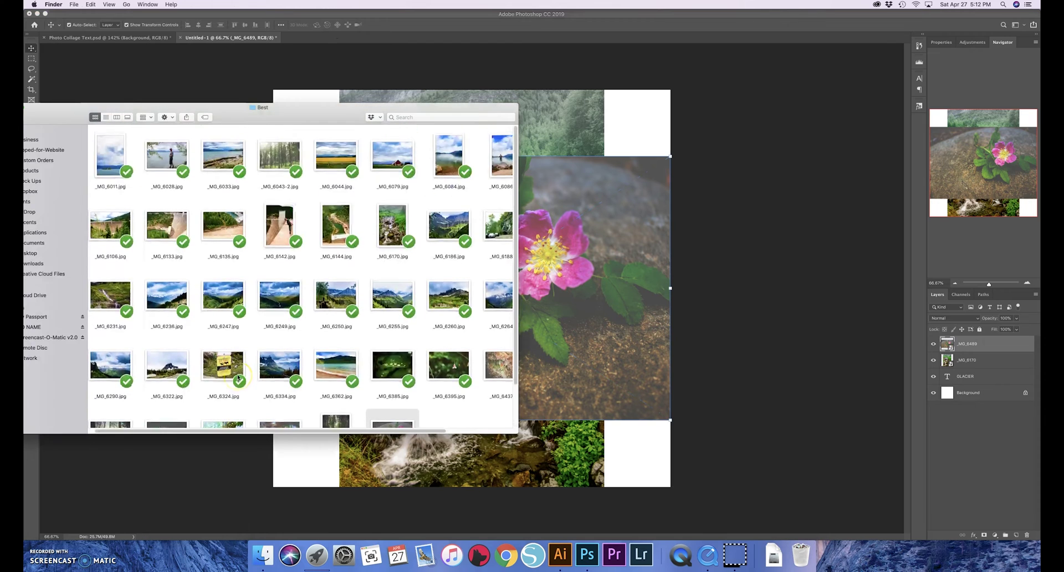
pyautogui.moveTo(280, 152); pyautogui.dragTo(618, 133)
pyautogui.moveTo(539, 262); pyautogui.dragTo(539, 262)
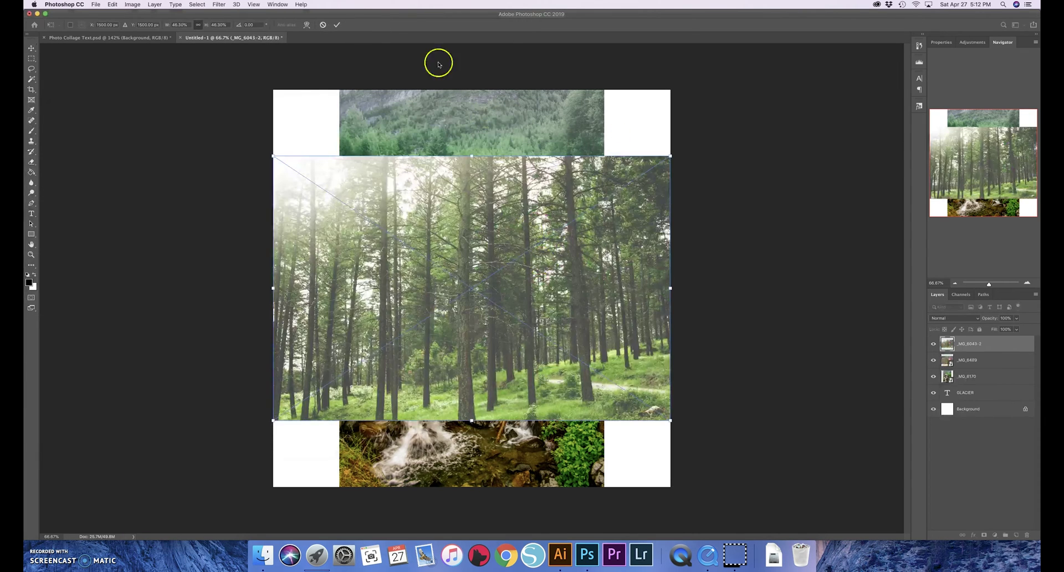
pyautogui.click(263, 554)
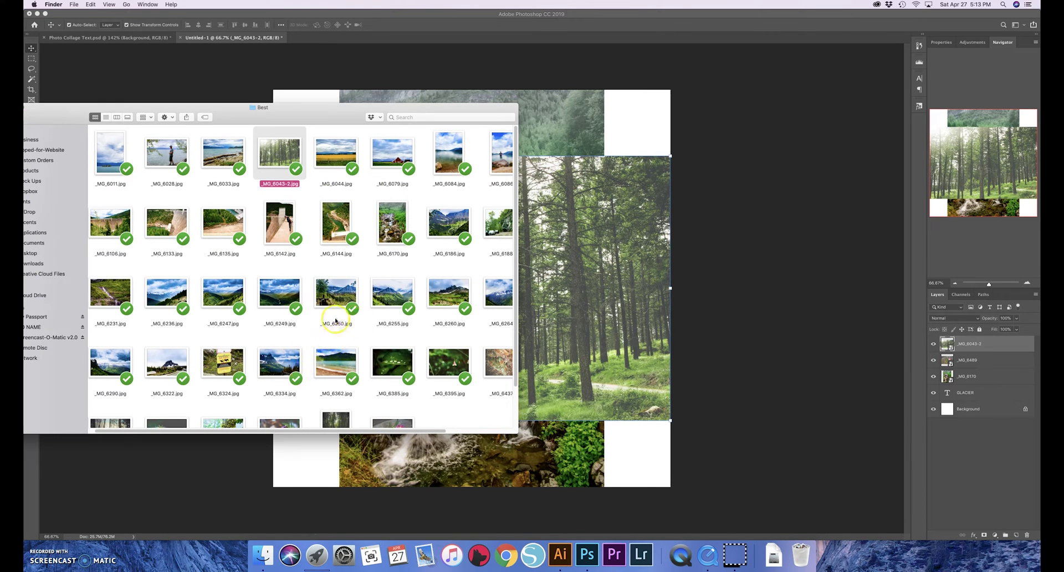
pyautogui.moveTo(247, 308); pyautogui.dragTo(582, 274)
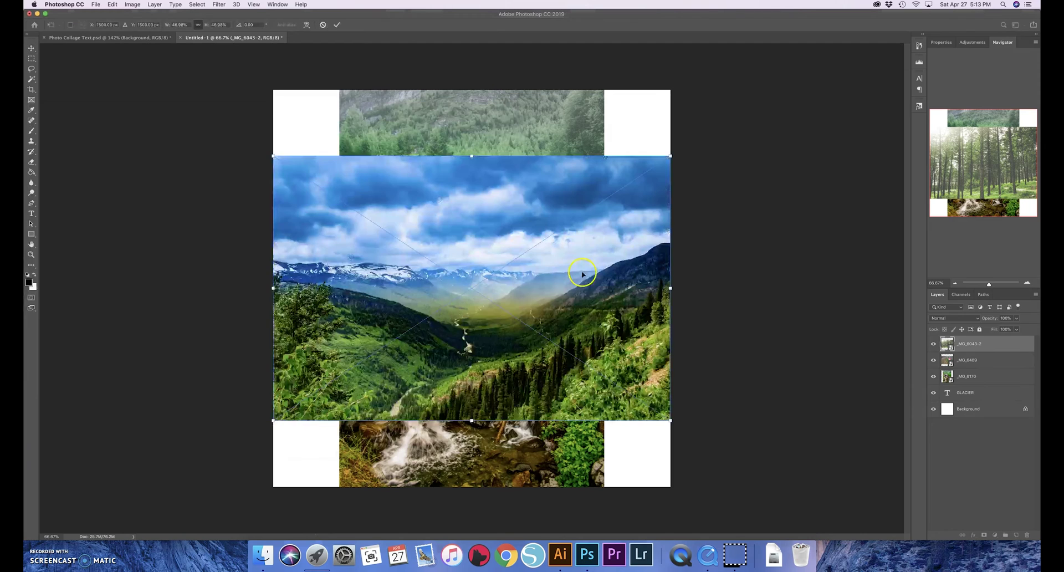
pyautogui.click(337, 25)
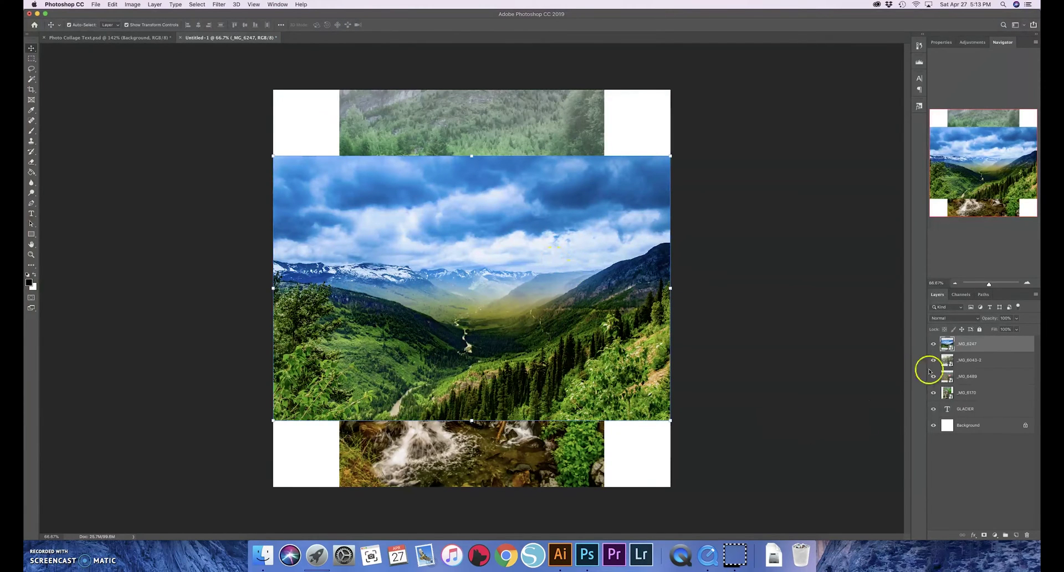
# - Move GLACIER above the photos, then shrink _MG_6247 and position it behind IER
pyautogui.click(967, 409)
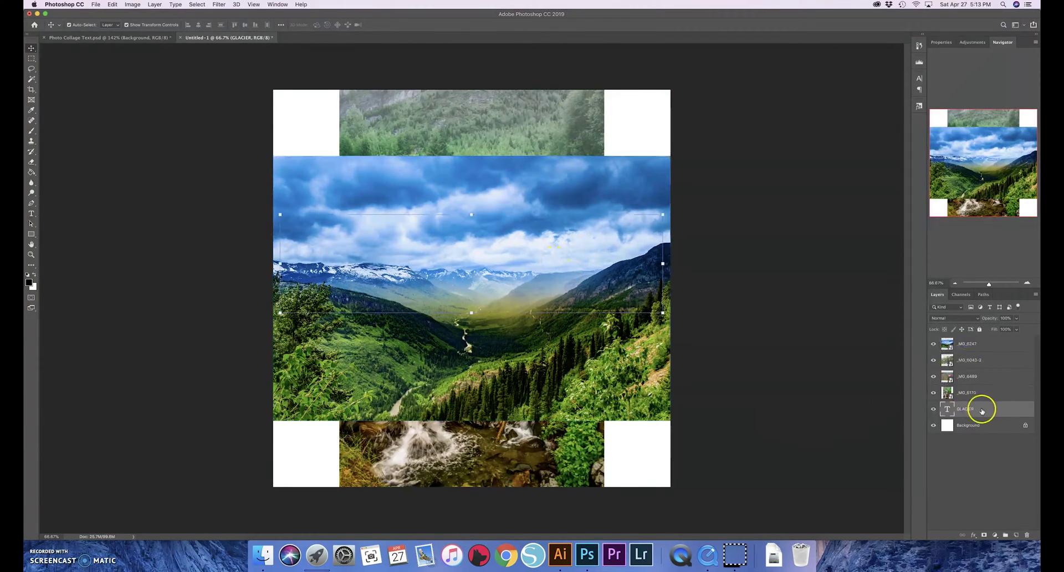
pyautogui.moveTo(968, 411); pyautogui.dragTo(963, 341)
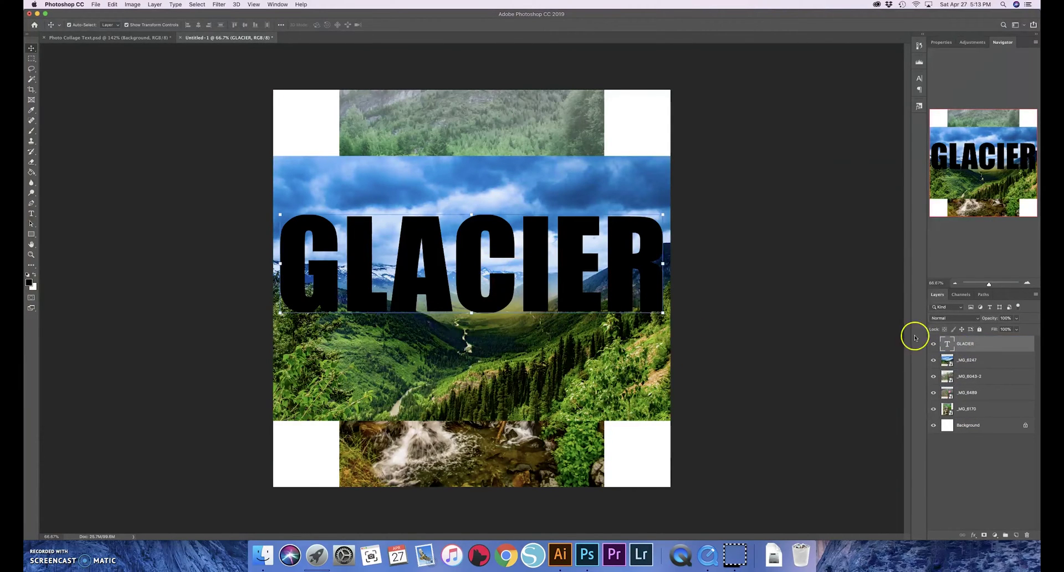
pyautogui.click(965, 361)
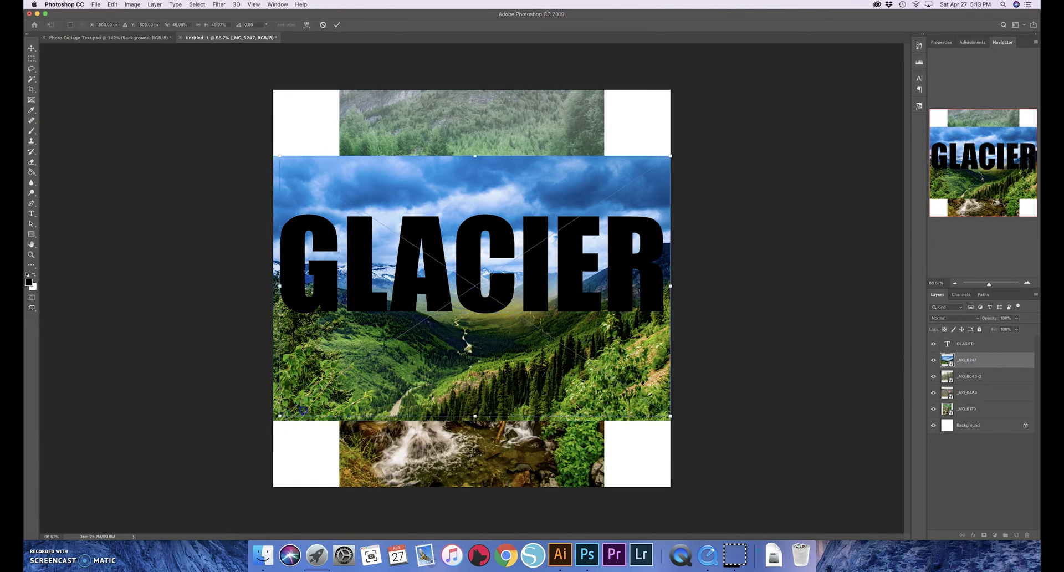
pyautogui.moveTo(273, 421); pyautogui.dragTo(533, 282)
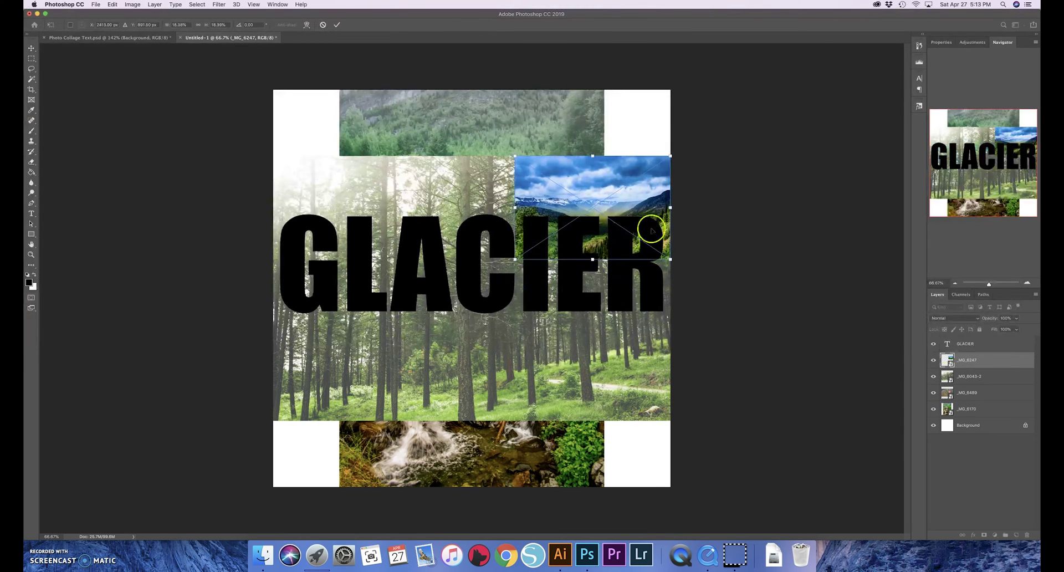
pyautogui.moveTo(616, 201); pyautogui.dragTo(619, 248)
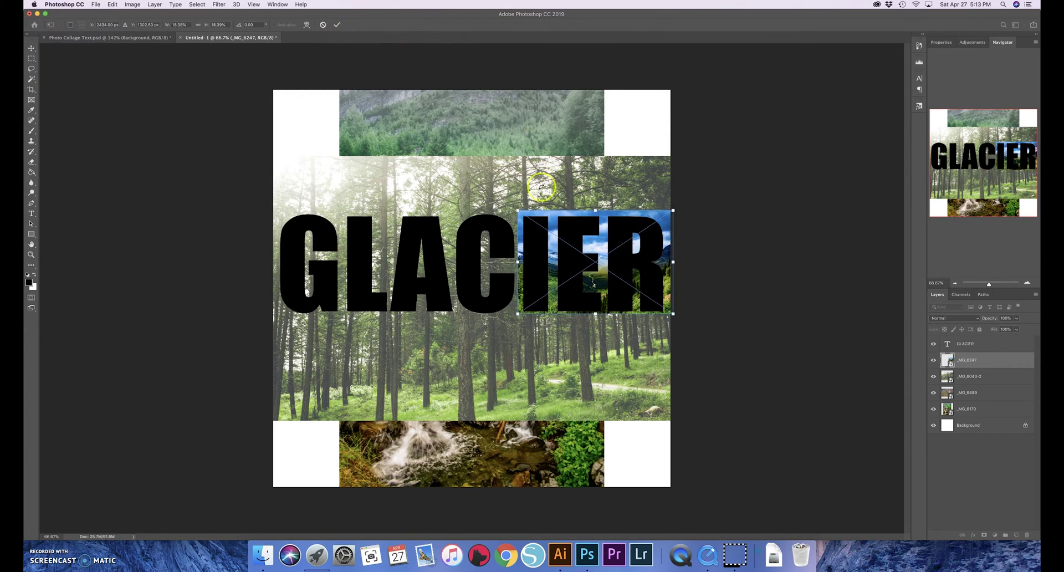
pyautogui.click(336, 26)
# - Shrink the forest photo _MG_6043-2 and position it behind the letters GL
pyautogui.click(638, 392)
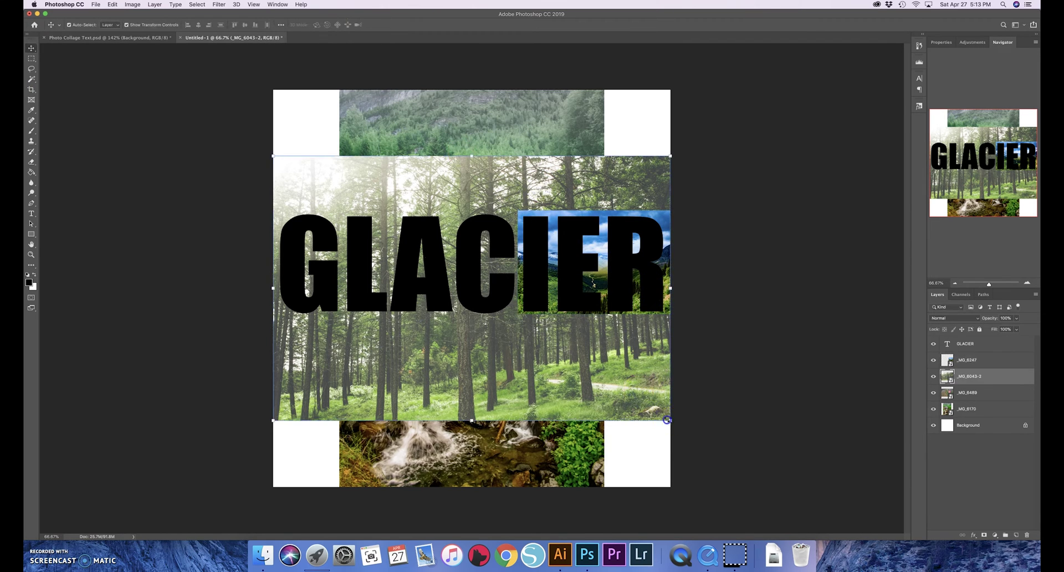
pyautogui.moveTo(667, 419); pyautogui.dragTo(430, 316)
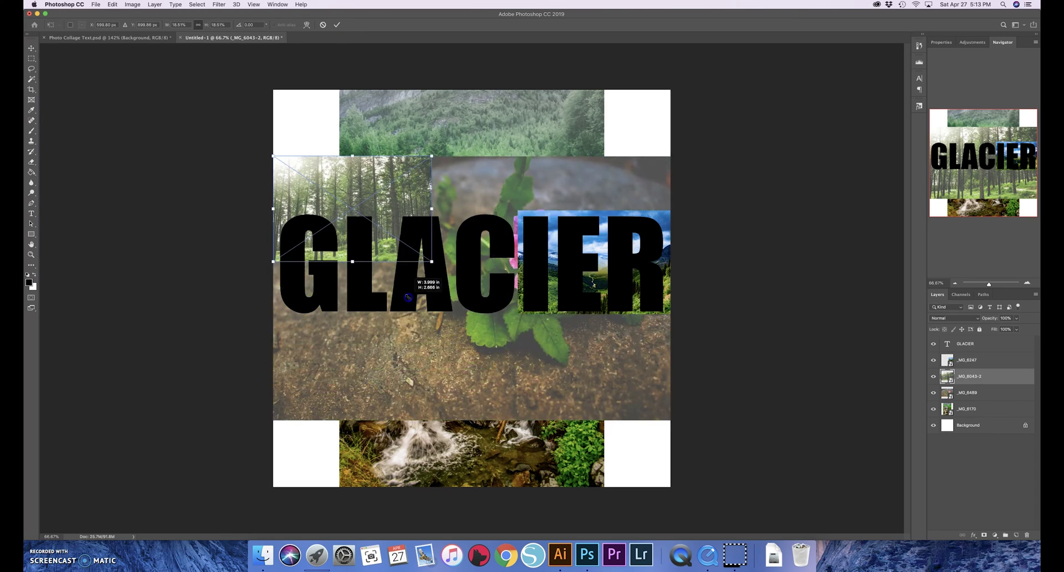
pyautogui.moveTo(407, 297); pyautogui.dragTo(408, 278)
pyautogui.moveTo(371, 196); pyautogui.dragTo(342, 260)
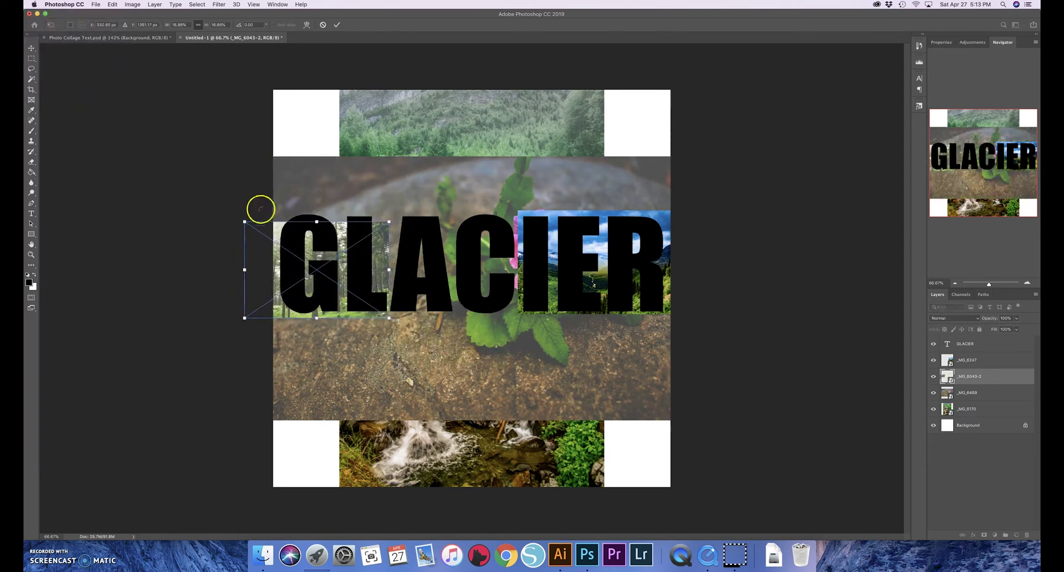
pyautogui.moveTo(244, 221); pyautogui.dragTo(229, 211)
pyautogui.press('Return')
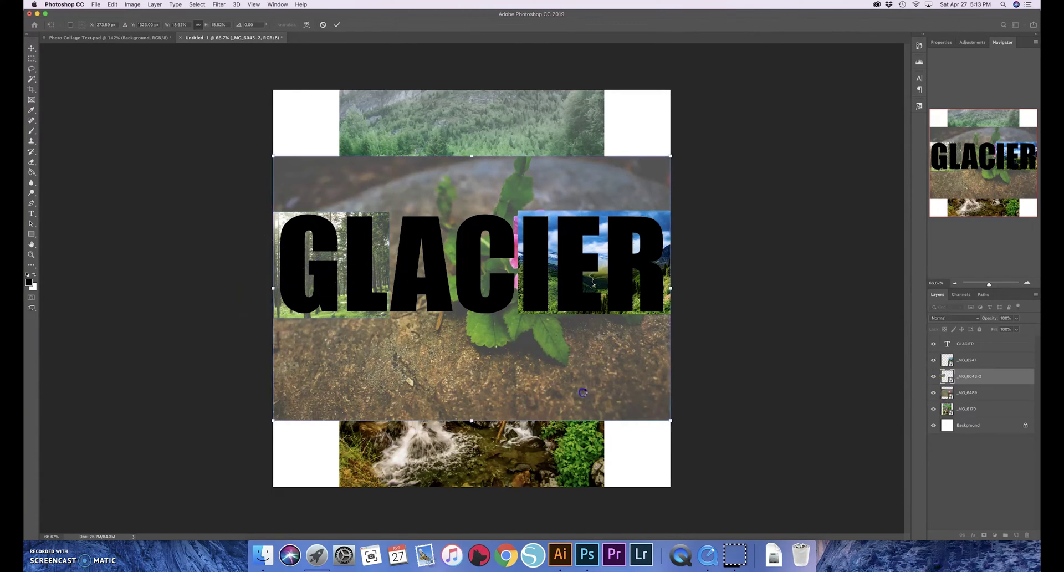
# - Shrink the flower photo _MG_6489 and move it behind the middle letters
pyautogui.click(669, 419)
pyautogui.press('super+t')
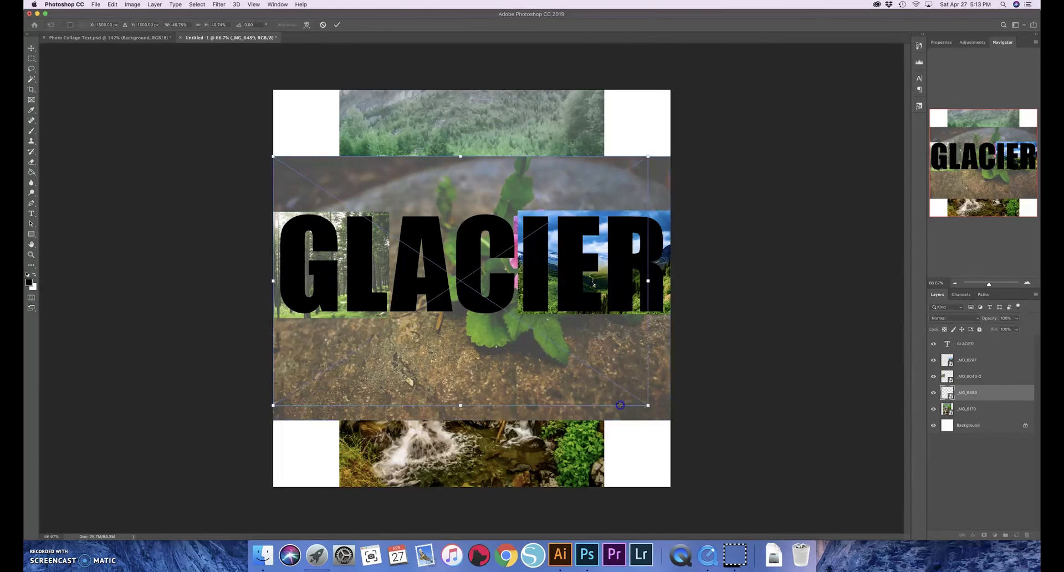
pyautogui.moveTo(670, 420); pyautogui.dragTo(512, 373)
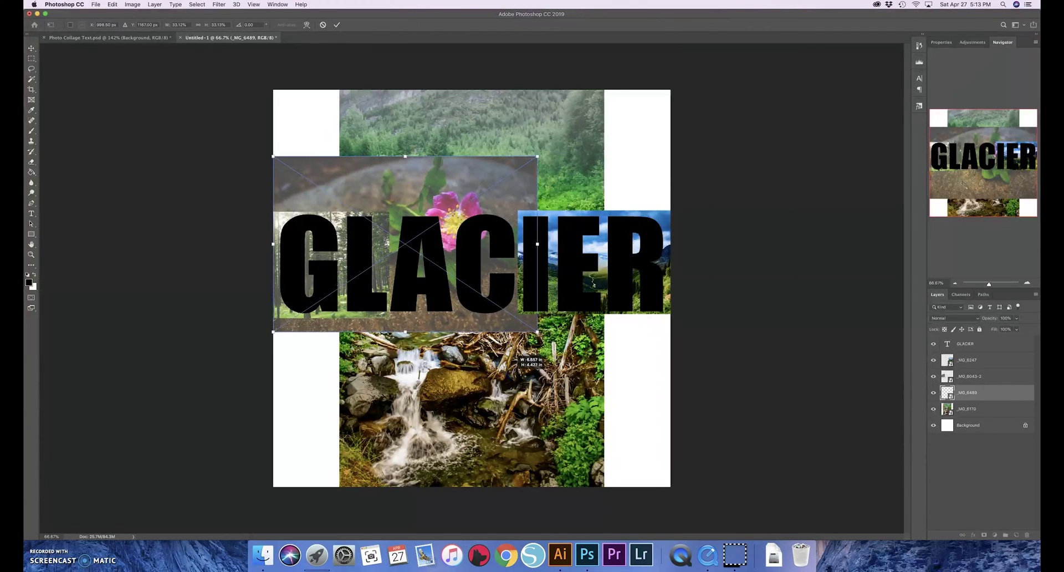
pyautogui.click(483, 191)
pyautogui.moveTo(482, 191); pyautogui.dragTo(433, 227)
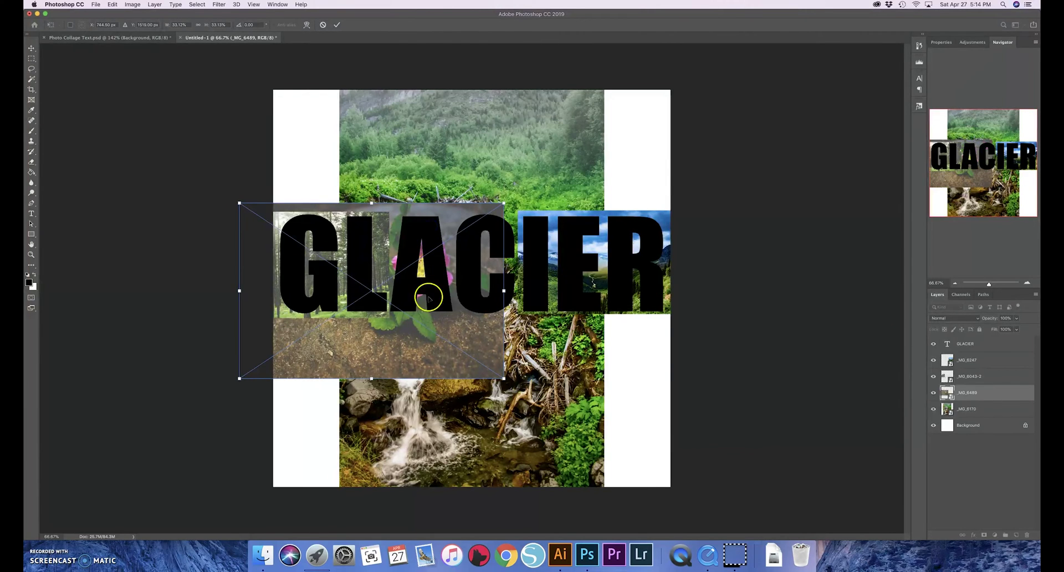
pyautogui.click(337, 25)
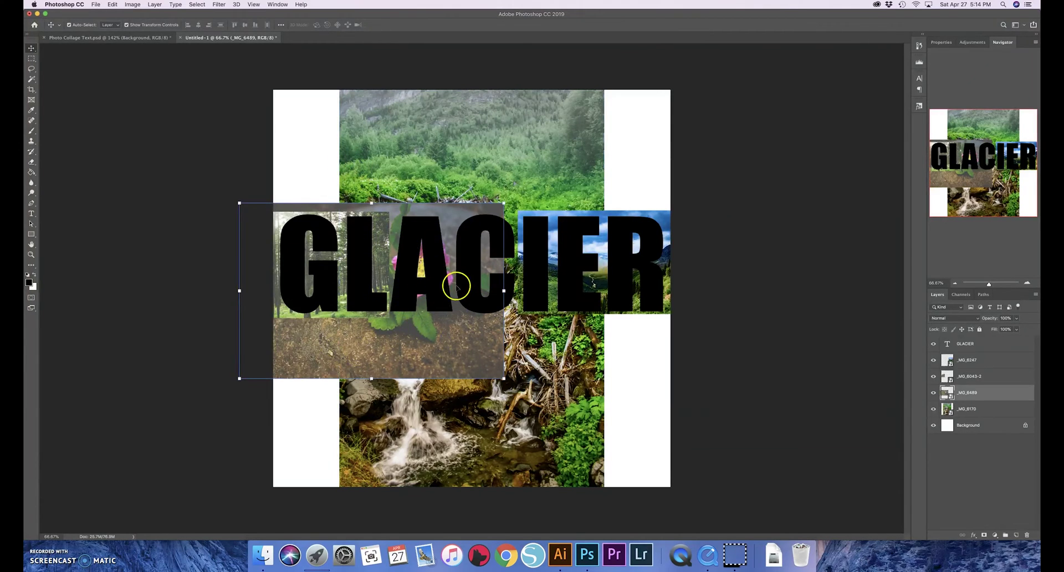
# - Copy a rectangular selection around the letter A onto a new Layer 1
pyautogui.click(32, 58)
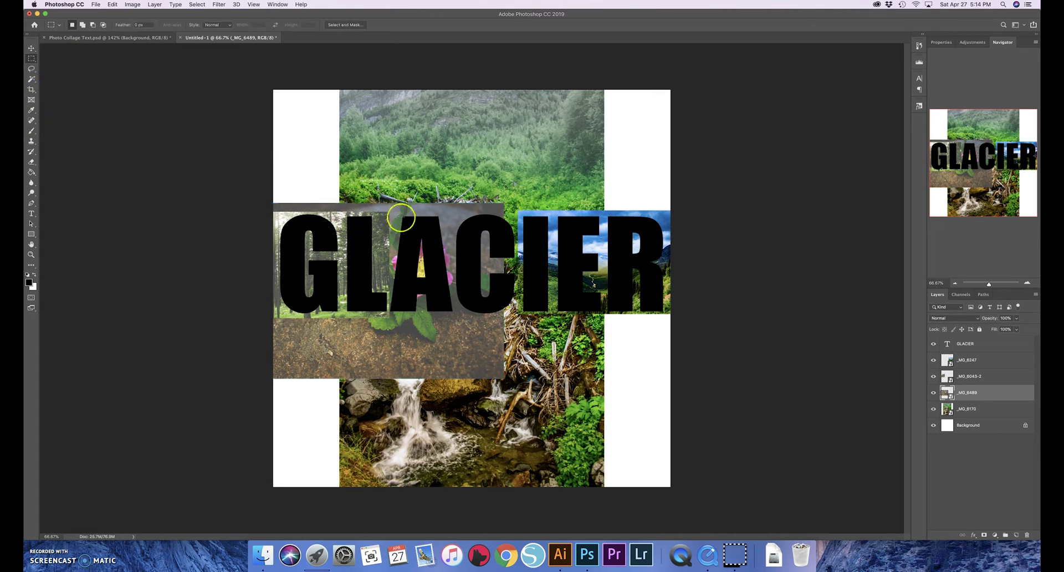
pyautogui.moveTo(389, 212); pyautogui.dragTo(454, 318)
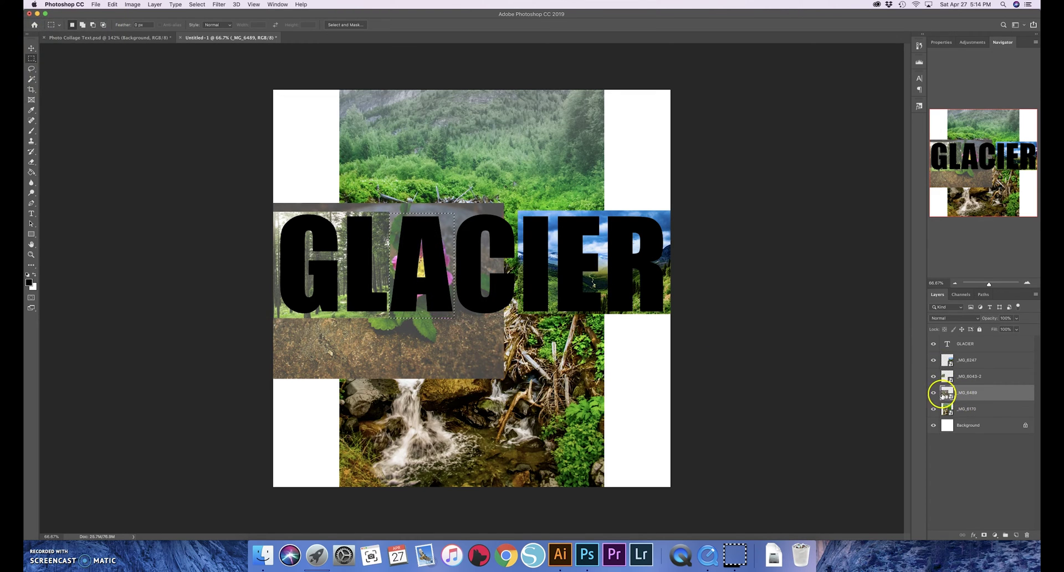
pyautogui.rightClick(431, 332)
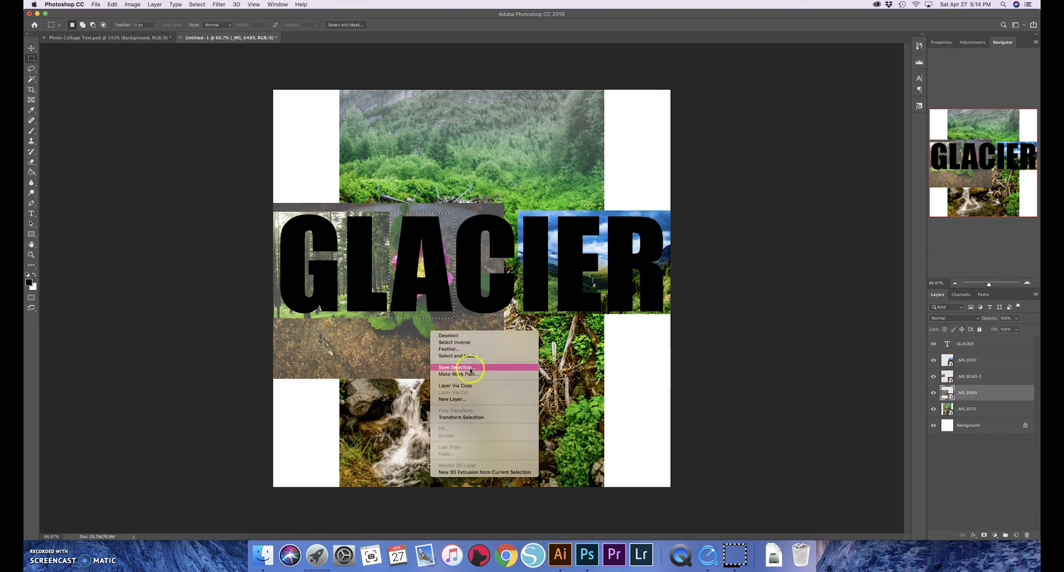
pyautogui.click(494, 385)
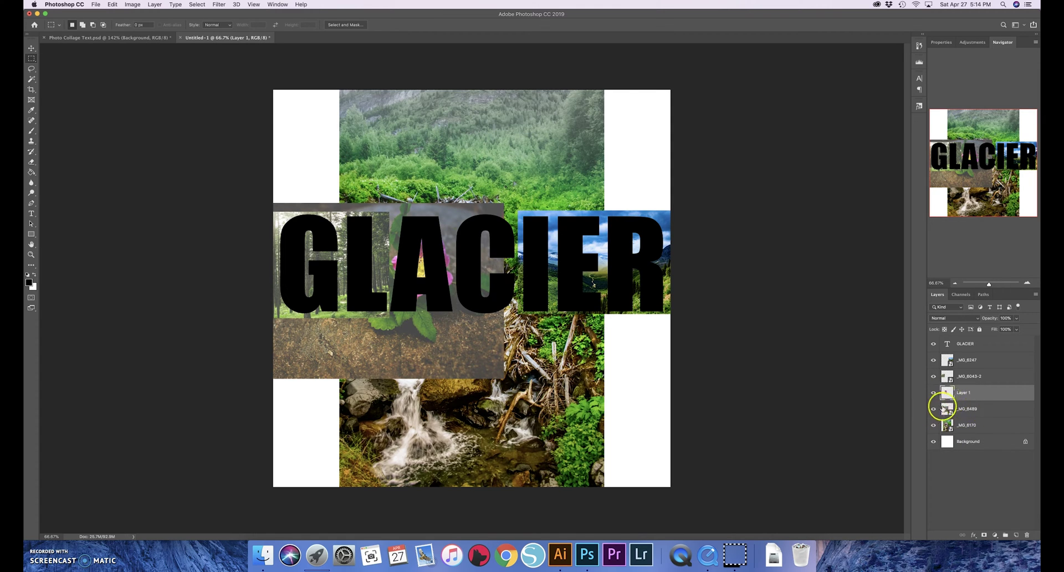
# - Toggle the flower photo and Layer 1 visibility to check the copy, then reselect the flower layer
pyautogui.click(933, 409)
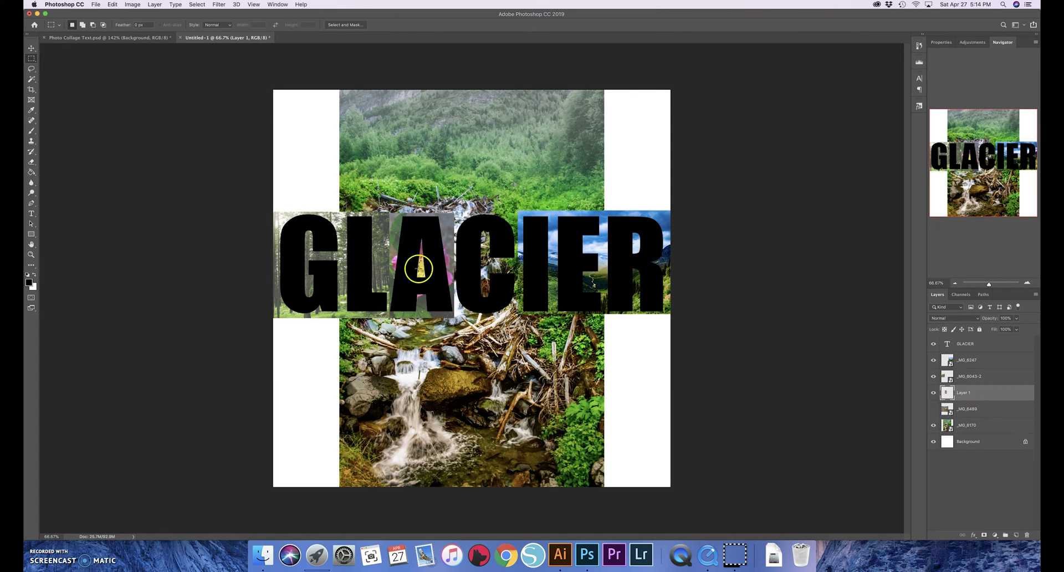
pyautogui.click(933, 392)
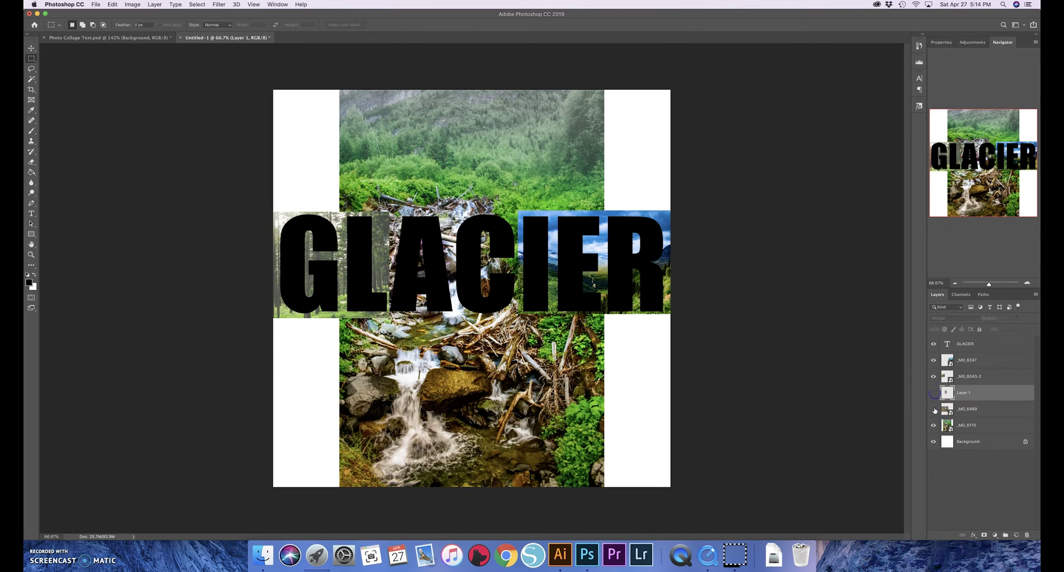
pyautogui.click(933, 409)
pyautogui.click(975, 409)
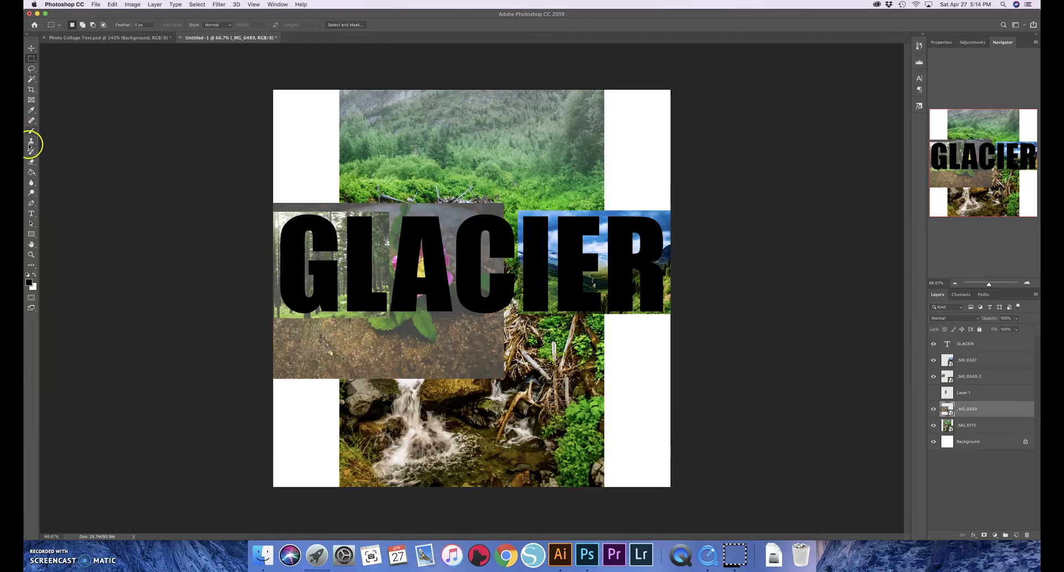
# - Rasterize _MG_6489 for erasing and raise the eraser brush hardness to erase around the A
pyautogui.click(31, 161)
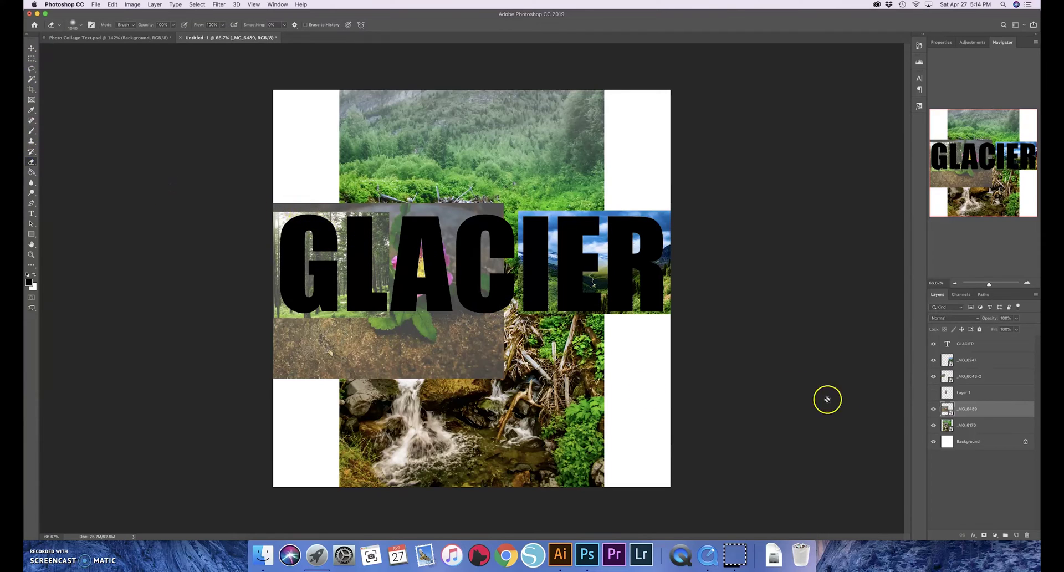
pyautogui.click(387, 333)
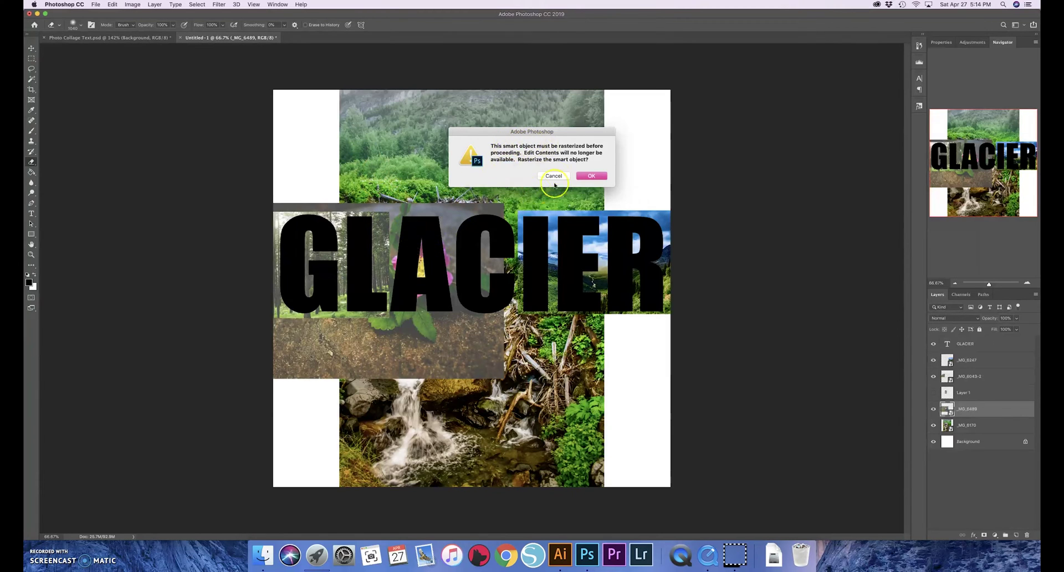
pyautogui.click(591, 176)
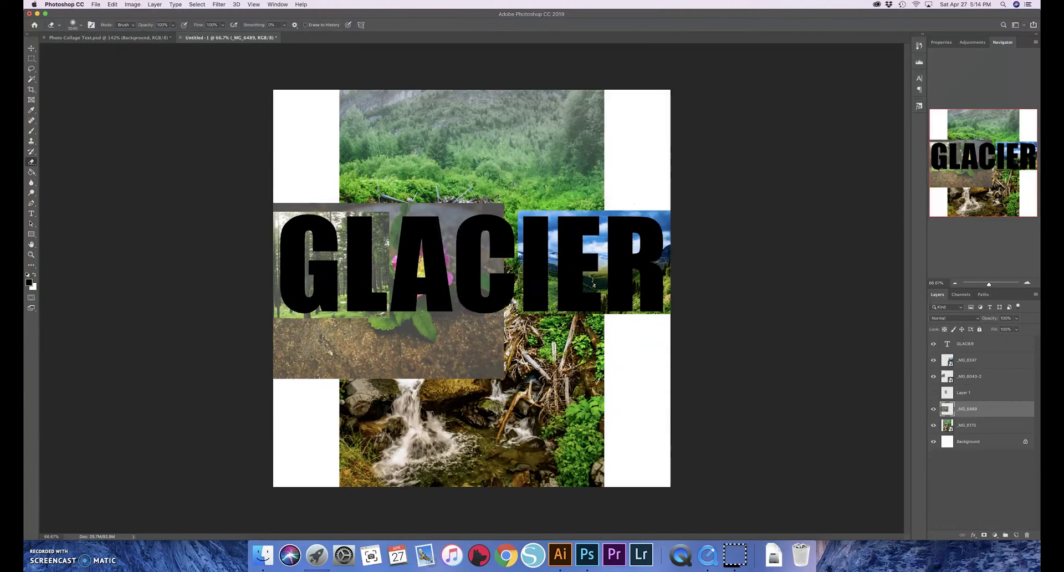
pyautogui.click(66, 27)
pyautogui.moveTo(68, 65); pyautogui.dragTo(118, 67)
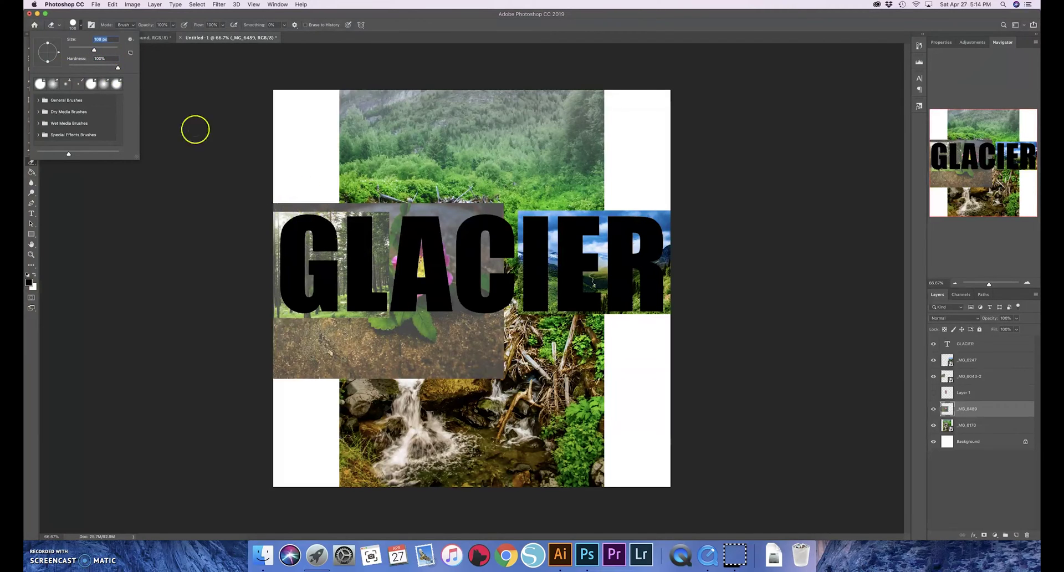
pyautogui.click(413, 348)
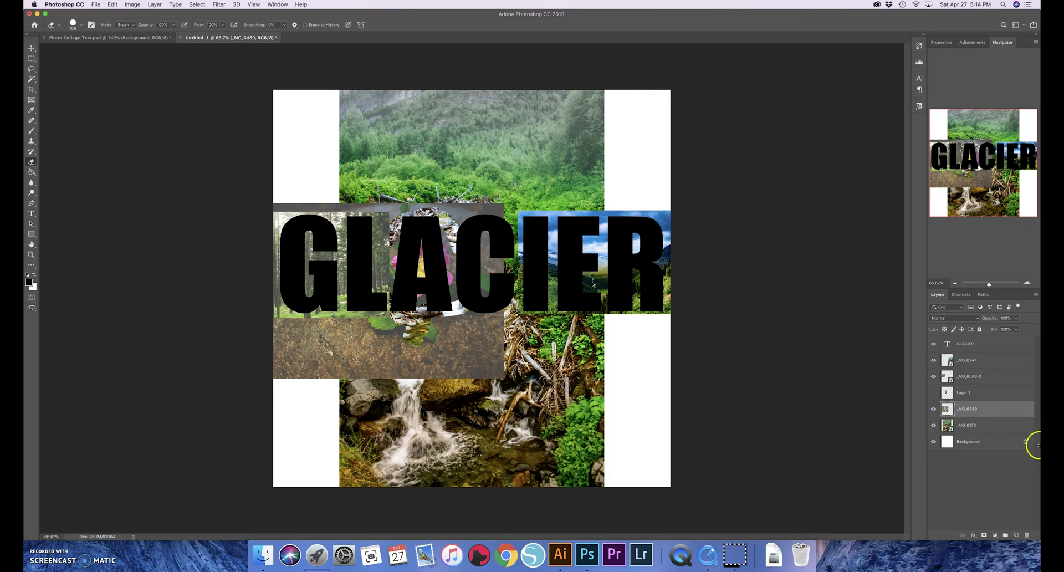
# - Check the erasing, then lasso a rock piece of the flower photo onto new Layer 2
pyautogui.click(934, 409)
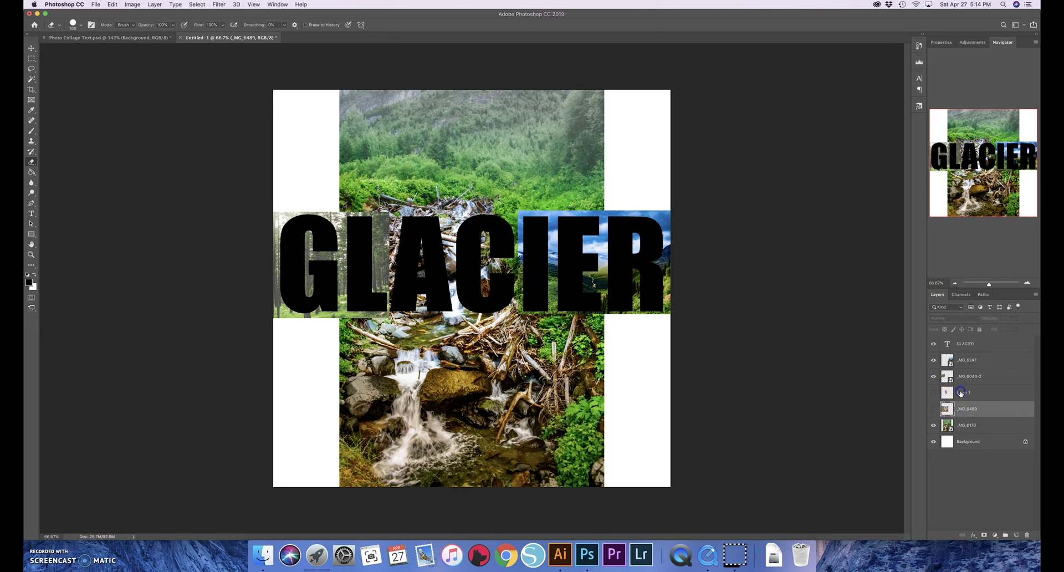
pyautogui.click(934, 409)
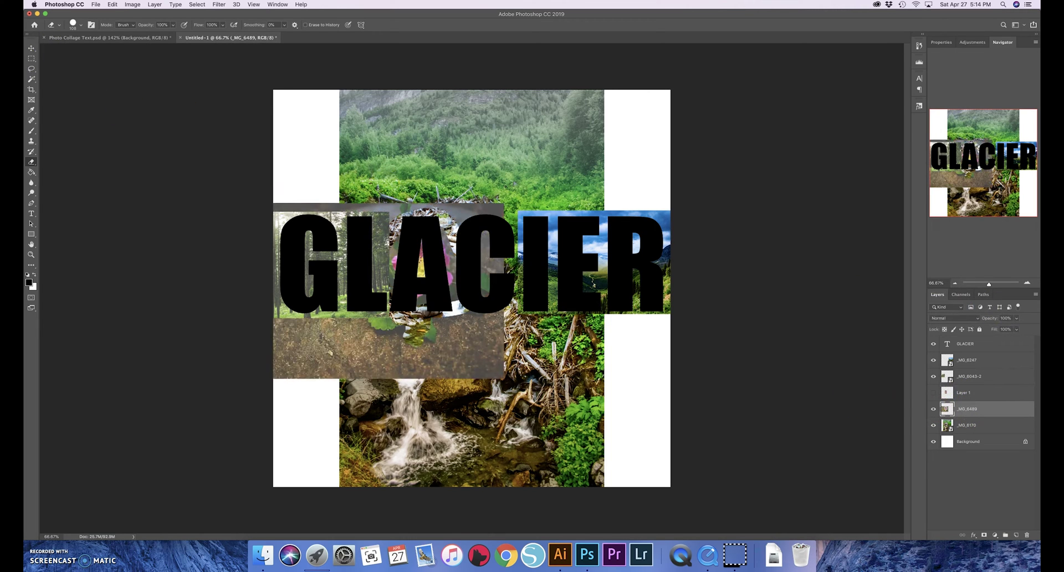
pyautogui.click(31, 68)
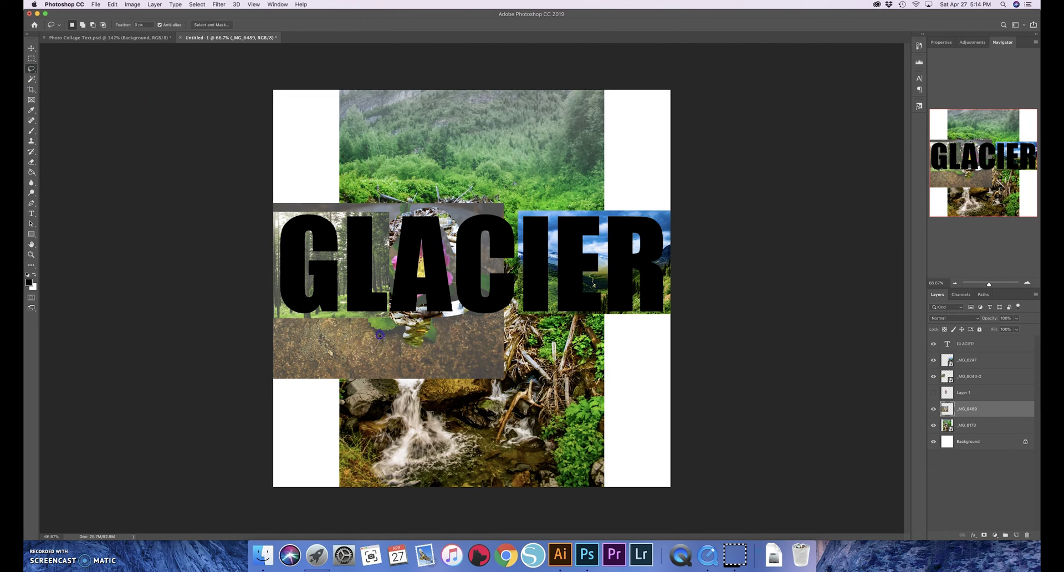
pyautogui.rightClick(356, 335)
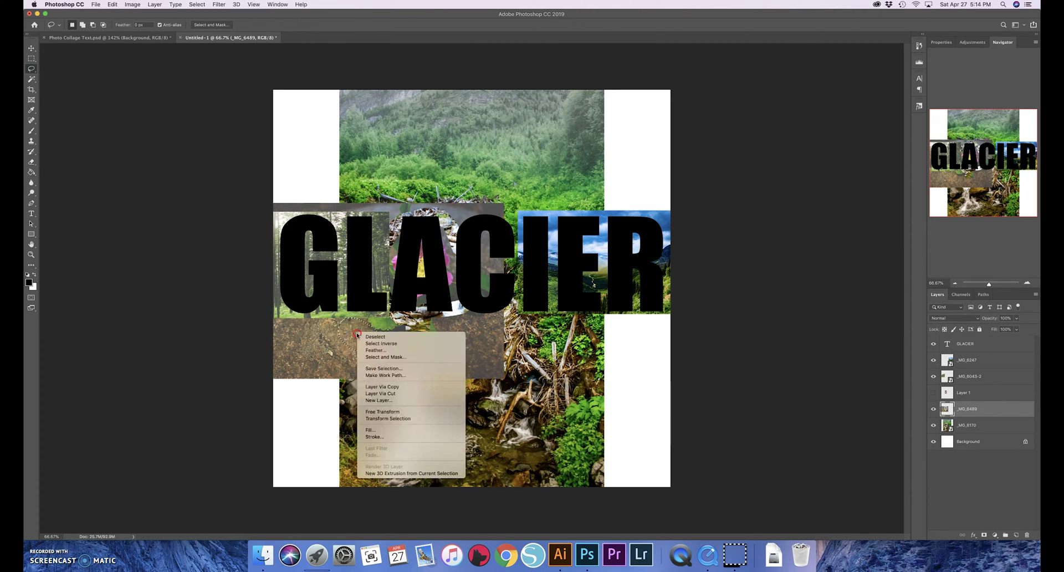
pyautogui.click(409, 386)
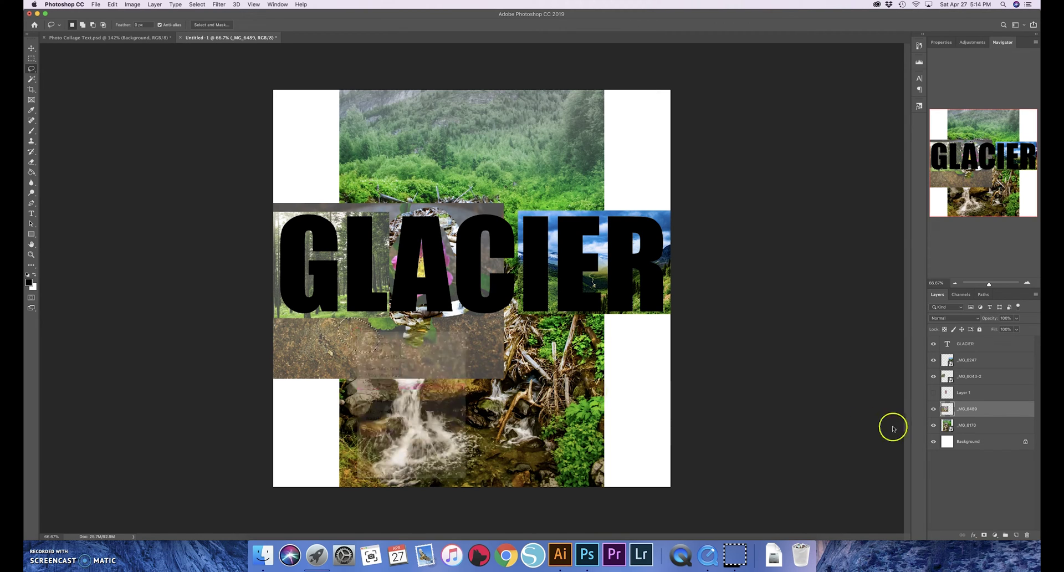
# - Hide _MG_6489 and nudge the Layer 2 rock piece slightly downward
pyautogui.click(933, 425)
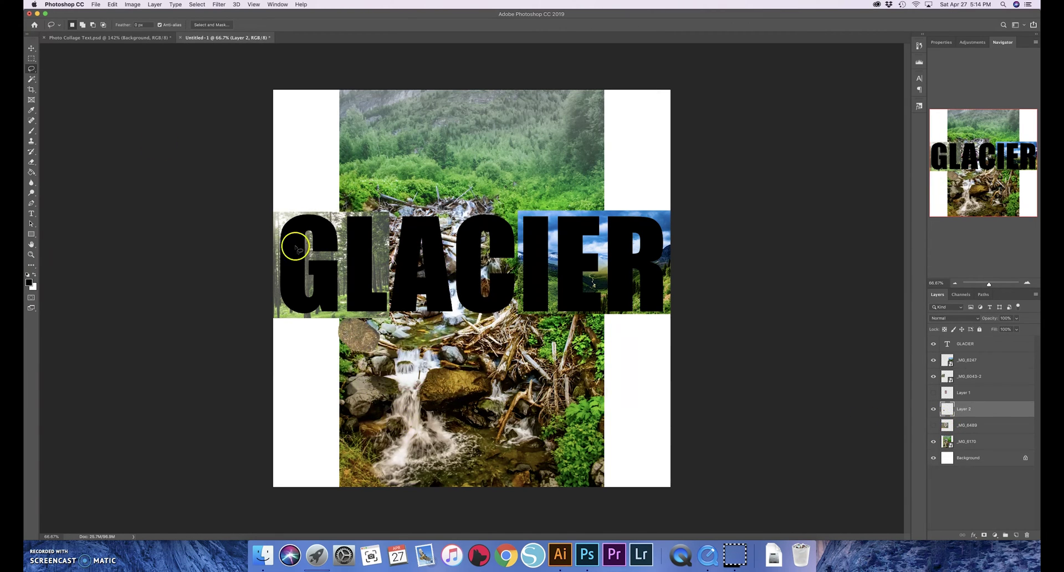
pyautogui.press('v')
pyautogui.click(339, 311)
pyautogui.moveTo(339, 314)
pyautogui.mouseDown()
pyautogui.moveTo(355, 249)
pyautogui.moveTo(314, 310)
pyautogui.moveTo(329, 330)
pyautogui.mouseUp()
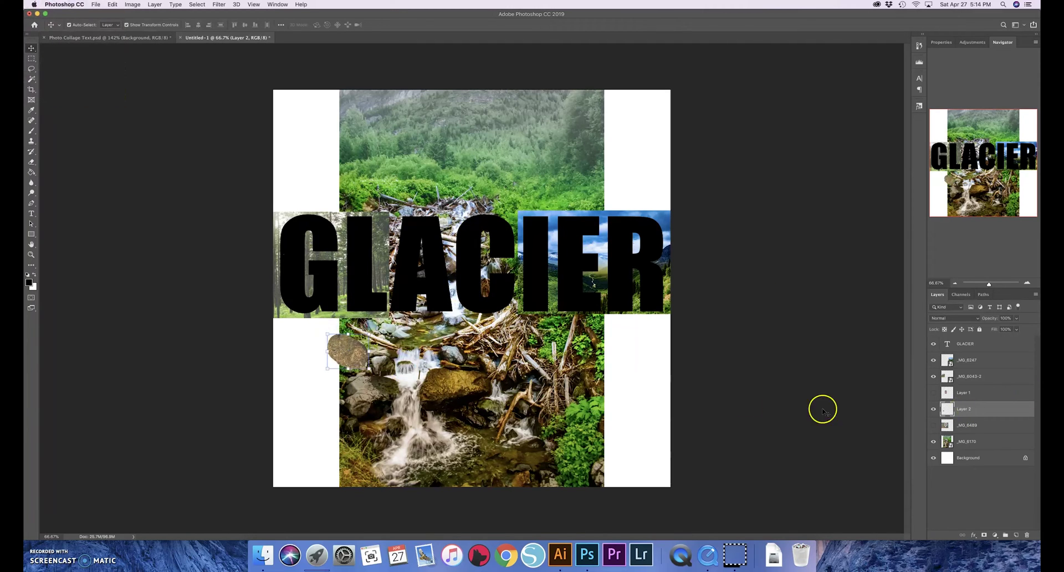
# - Delete the Layer 2 rock piece and the hidden _MG_6489 layer, and make Layer 1 visible
pyautogui.click(1026, 535)
pyautogui.click(1027, 535)
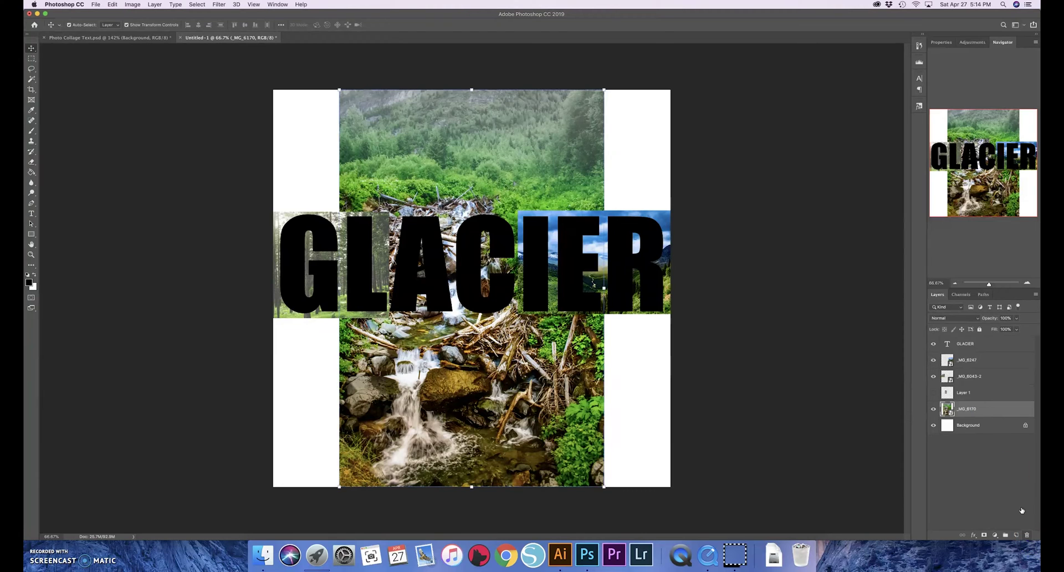
pyautogui.click(974, 395)
pyautogui.click(933, 392)
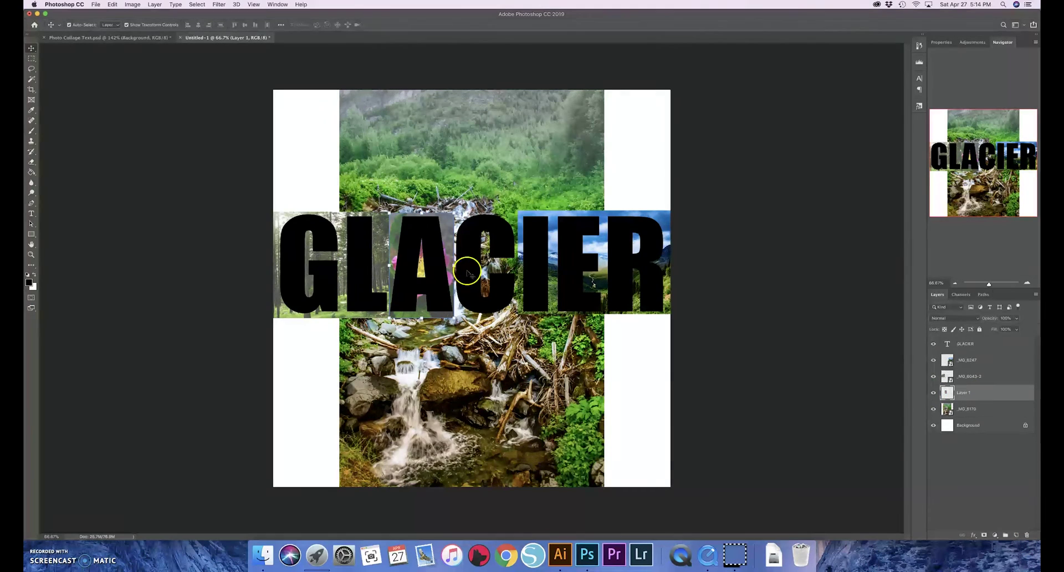
# - Shrink the waterfall photo _MG_6170 to fit behind the letter C
pyautogui.click(496, 391)
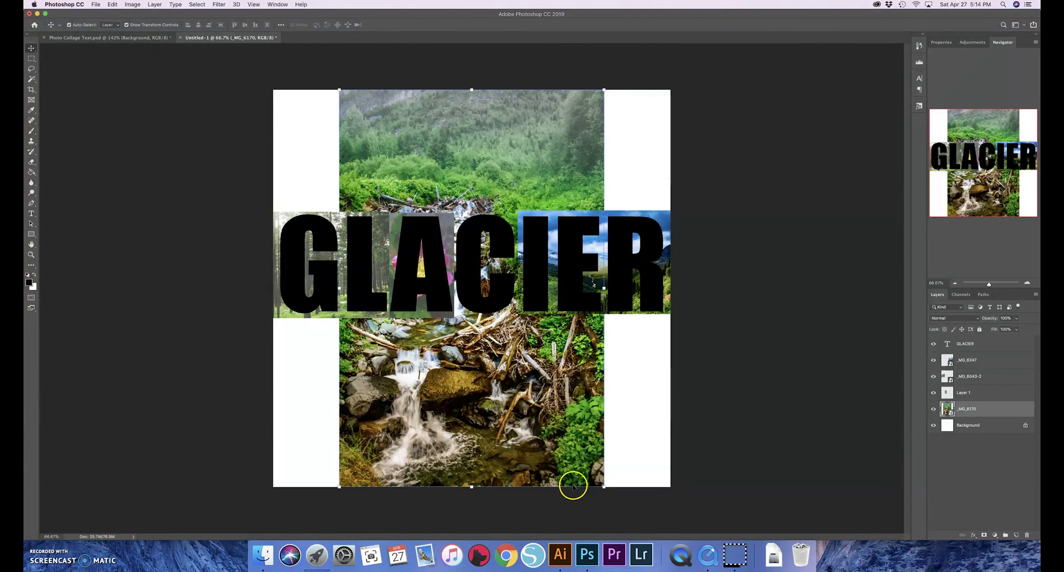
pyautogui.moveTo(605, 488); pyautogui.dragTo(490, 295)
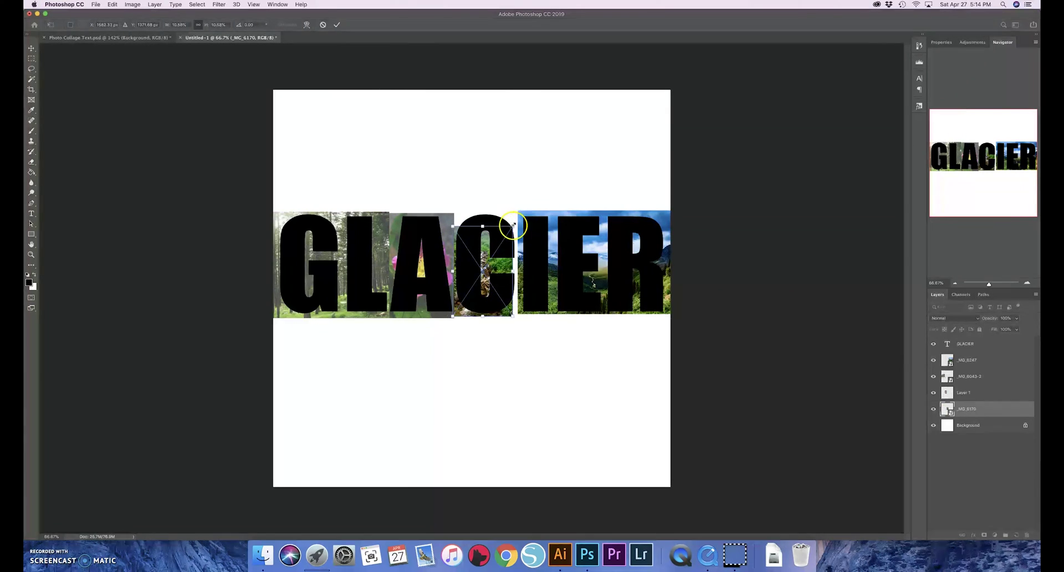
pyautogui.moveTo(513, 225)
pyautogui.mouseDown()
pyautogui.moveTo(523, 211)
pyautogui.moveTo(507, 212)
pyautogui.mouseUp()
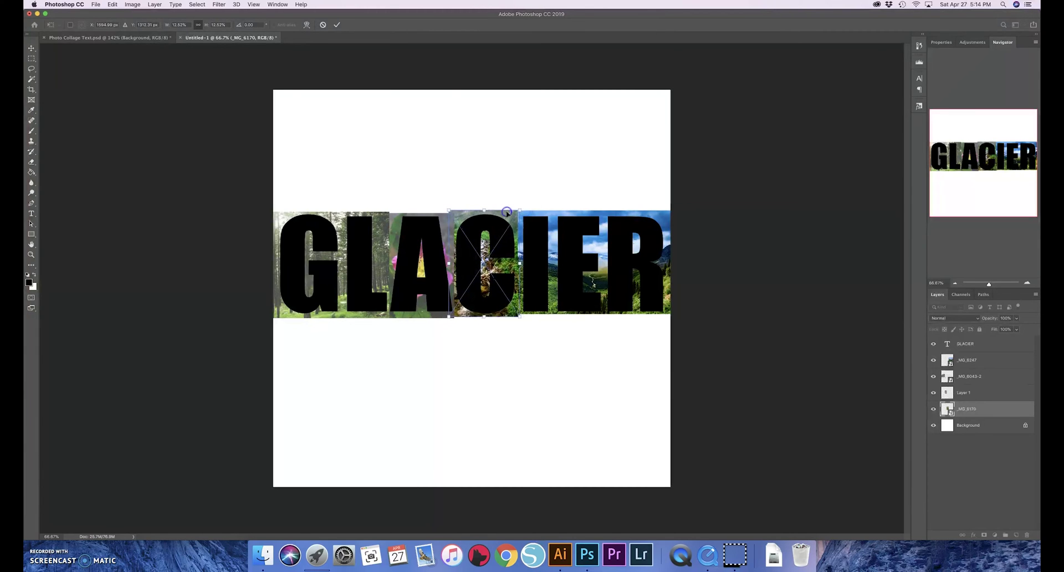
pyautogui.click(337, 24)
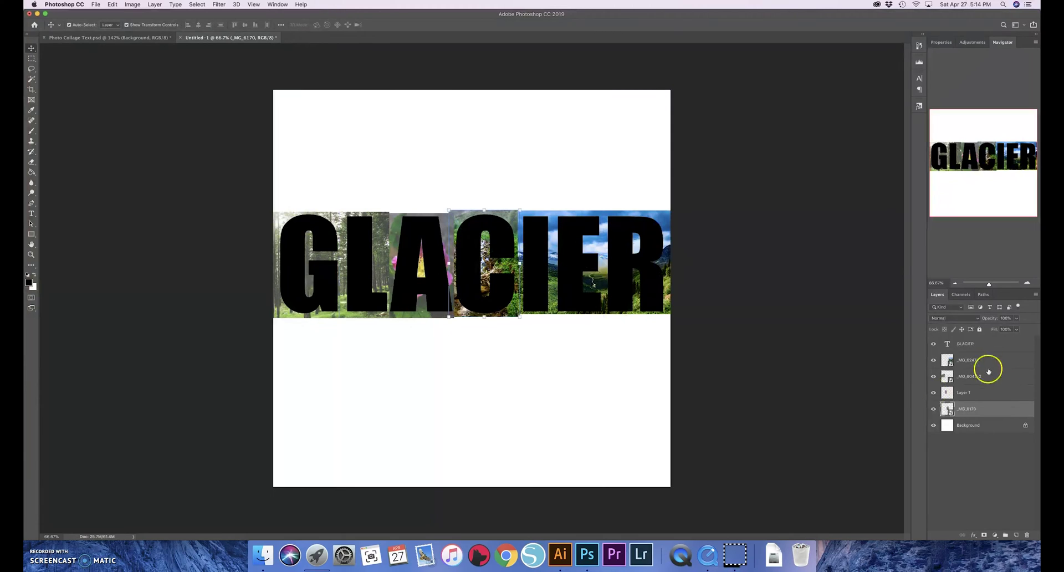
# - Move the GLACIER text layer below the four photo layers, then clip all four photos to it
pyautogui.click(971, 344)
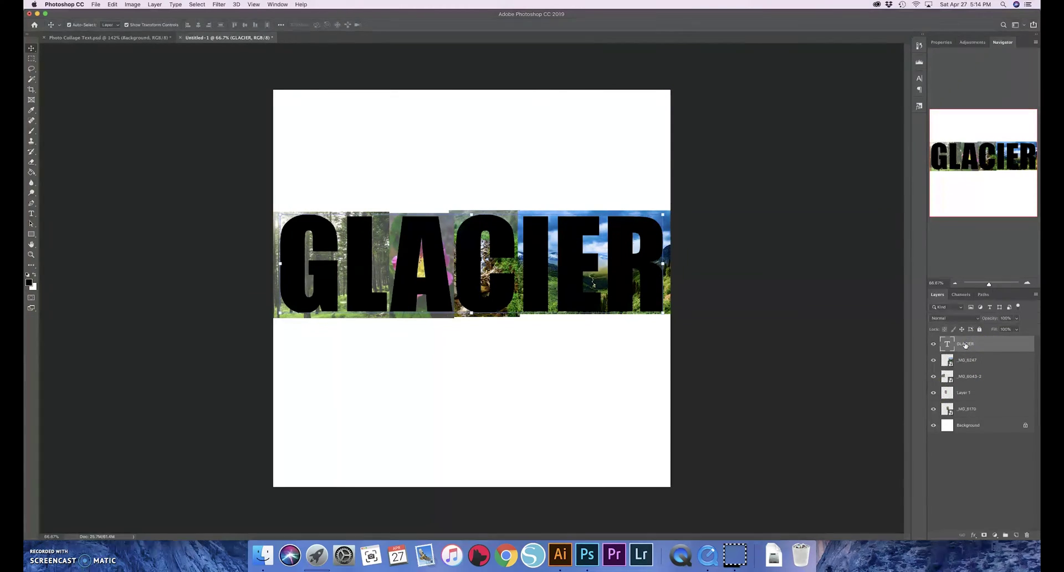
pyautogui.moveTo(965, 345); pyautogui.dragTo(962, 413)
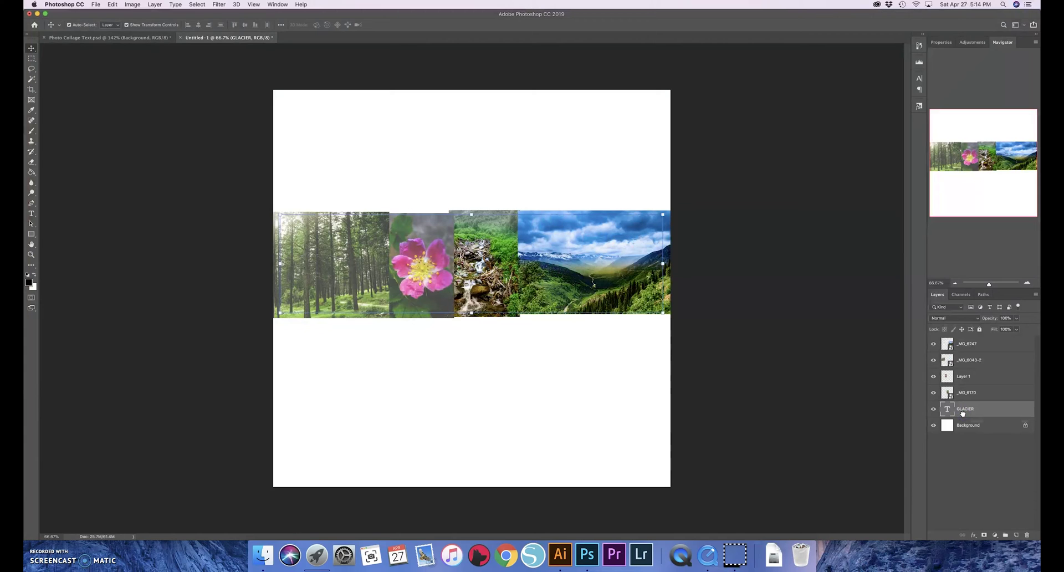
pyautogui.click(965, 346)
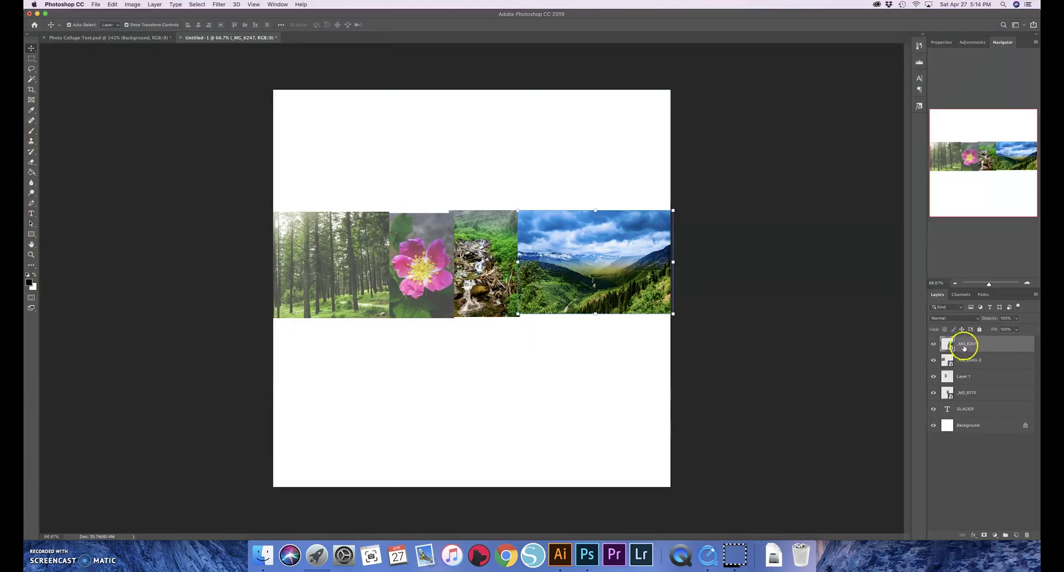
pyautogui.keyDown('shift'); pyautogui.click(965, 392); pyautogui.keyUp('shift')
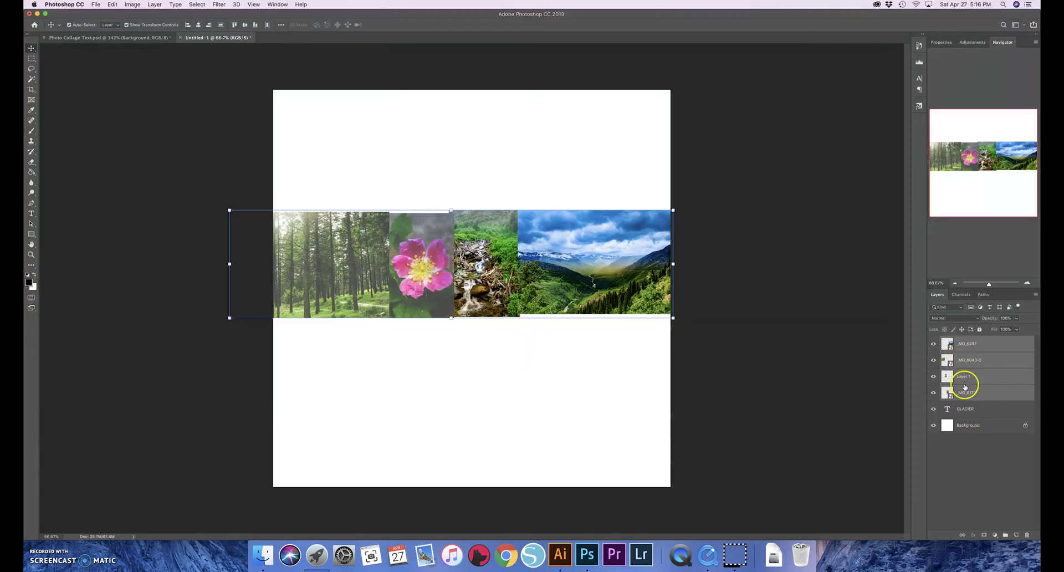
pyautogui.rightClick(960, 378)
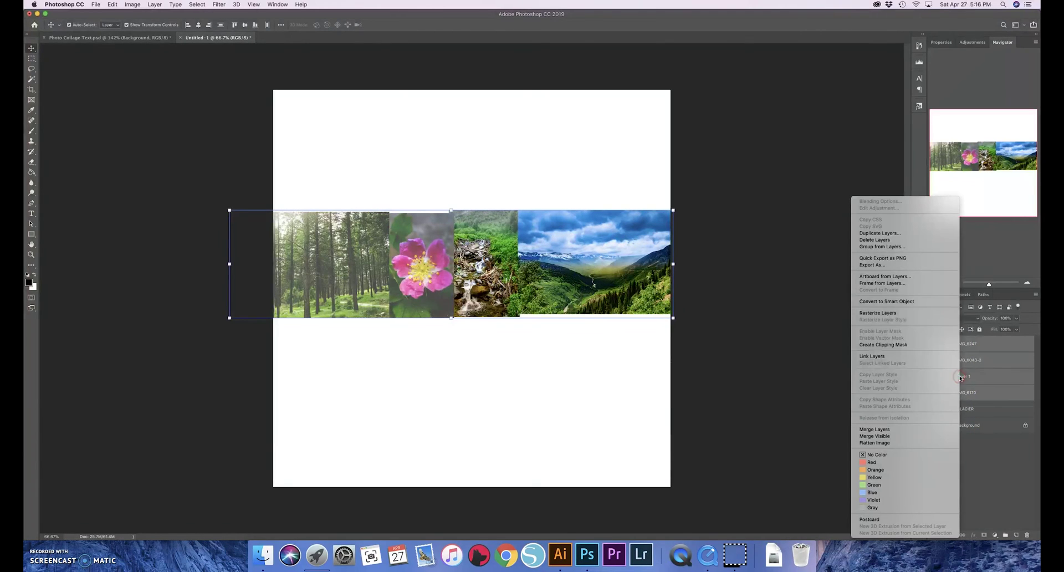
pyautogui.click(887, 346)
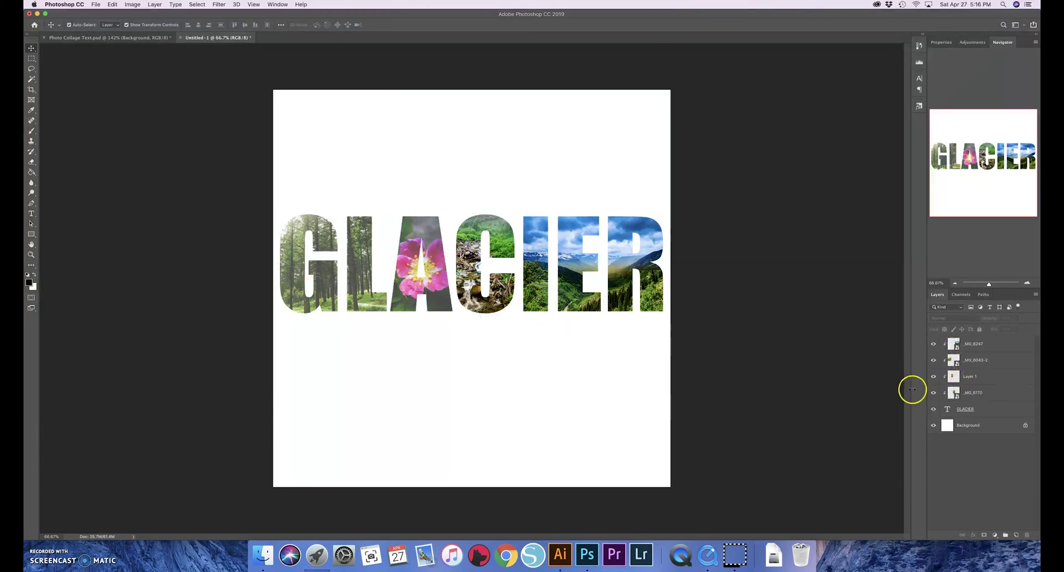
# - Raise the flower photo layer to the top and drag it into the G; slide the forest photo over L and A
pyautogui.click(947, 378)
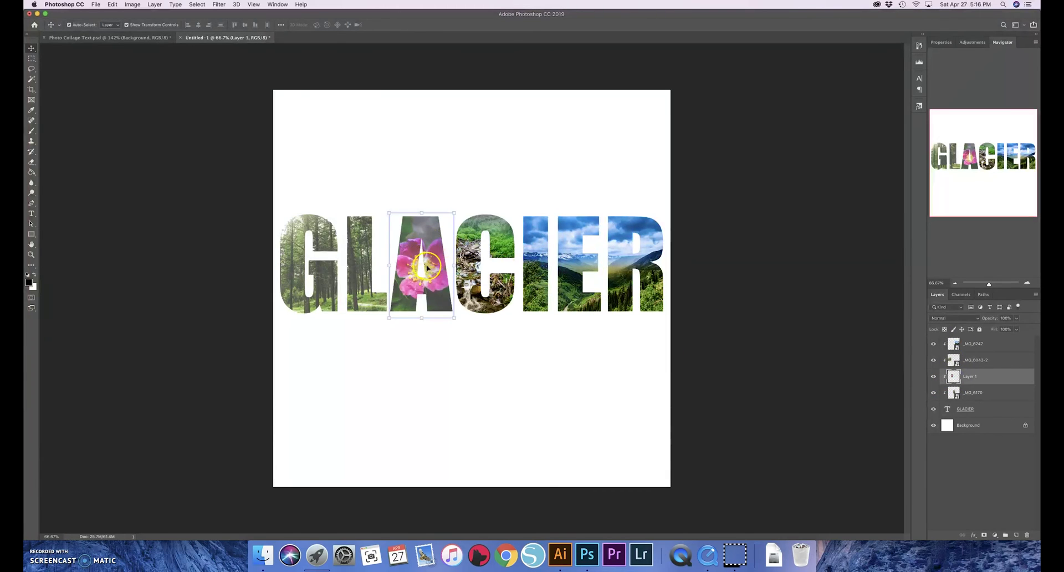
pyautogui.moveTo(446, 266)
pyautogui.mouseDown()
pyautogui.moveTo(510, 268)
pyautogui.moveTo(567, 244)
pyautogui.moveTo(557, 253)
pyautogui.moveTo(447, 202)
pyautogui.moveTo(446, 266)
pyautogui.mouseUp()
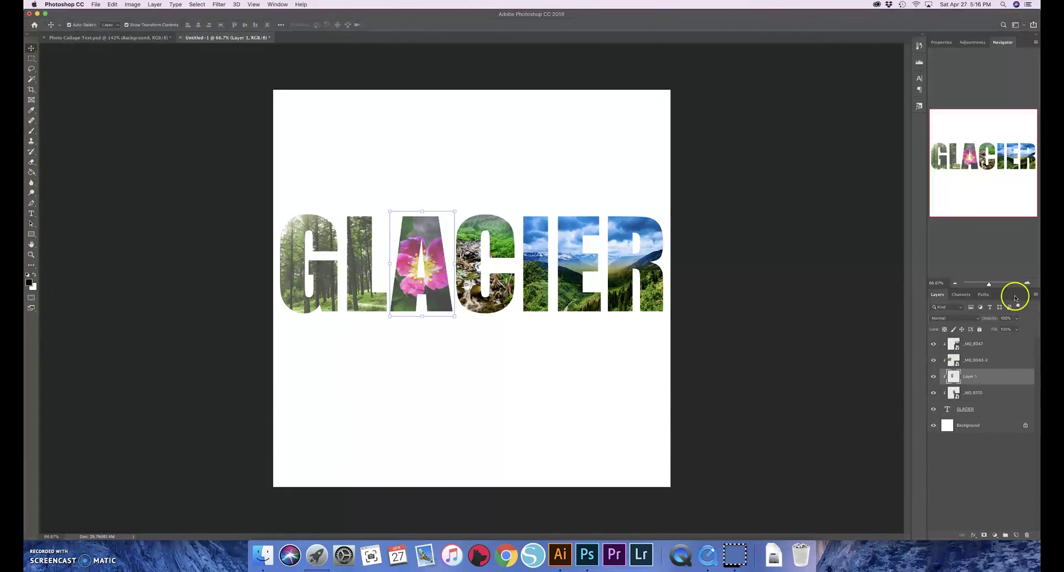
pyautogui.moveTo(961, 358)
pyautogui.mouseDown()
pyautogui.moveTo(974, 374)
pyautogui.moveTo(963, 350)
pyautogui.moveTo(972, 343)
pyautogui.mouseUp()
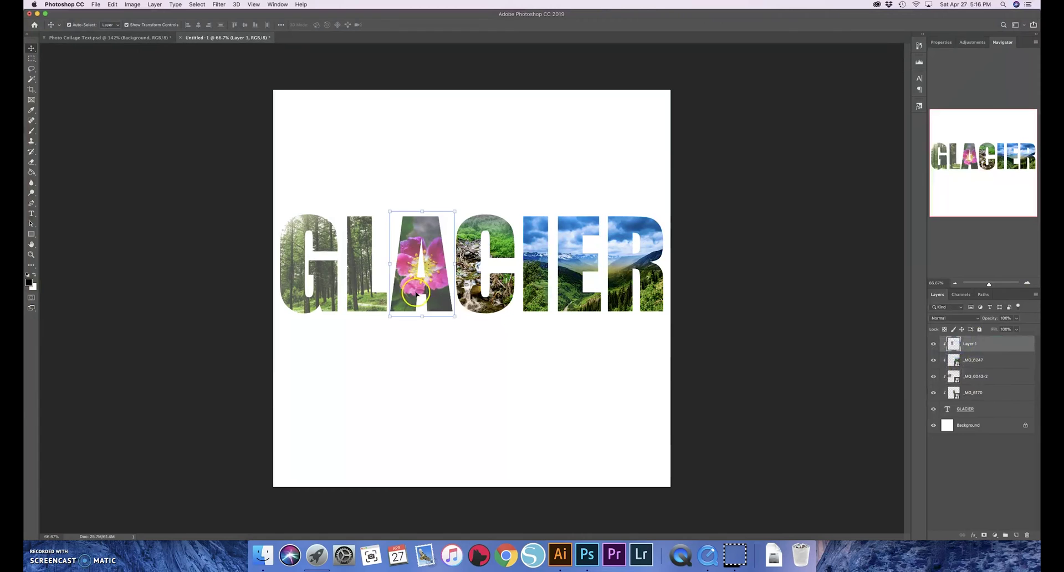
pyautogui.moveTo(416, 294); pyautogui.dragTo(309, 289)
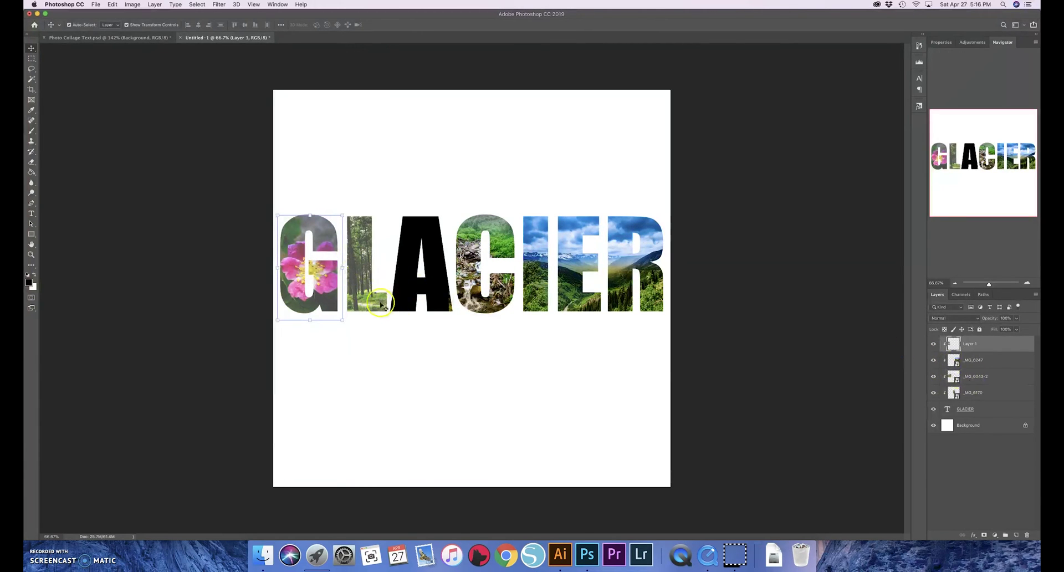
pyautogui.moveTo(380, 304); pyautogui.dragTo(452, 253)
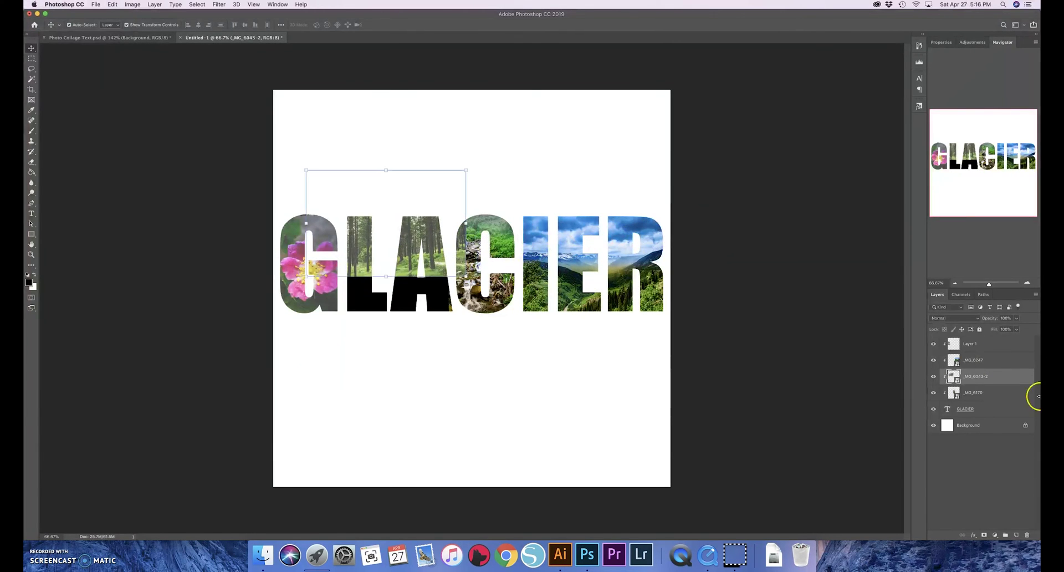
# - Reposition the forest photo over L and A, place its layer just above the text, and nudge the flower into G
pyautogui.moveTo(974, 379); pyautogui.dragTo(974, 343)
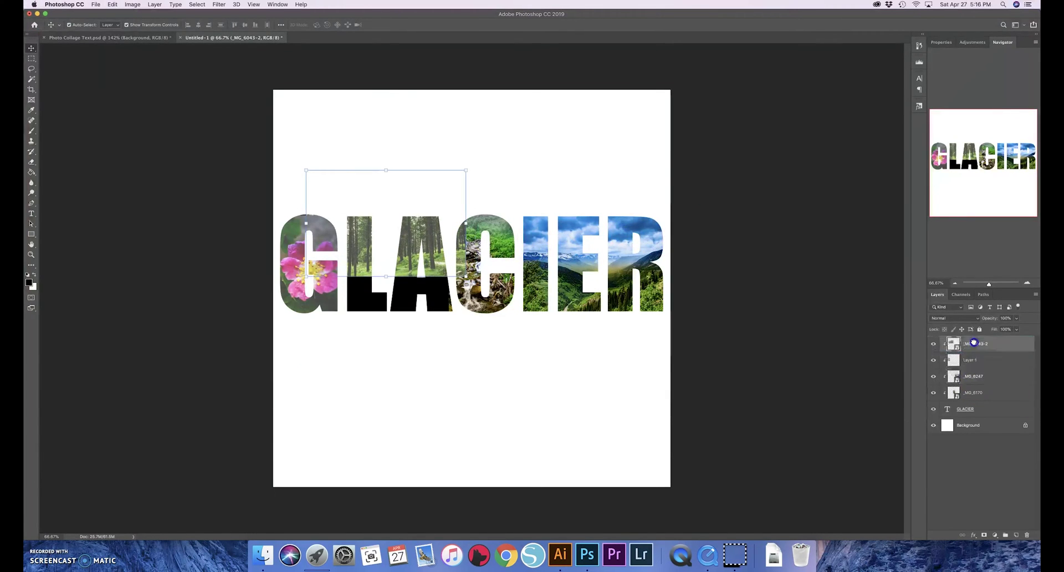
pyautogui.moveTo(416, 228); pyautogui.dragTo(630, 312)
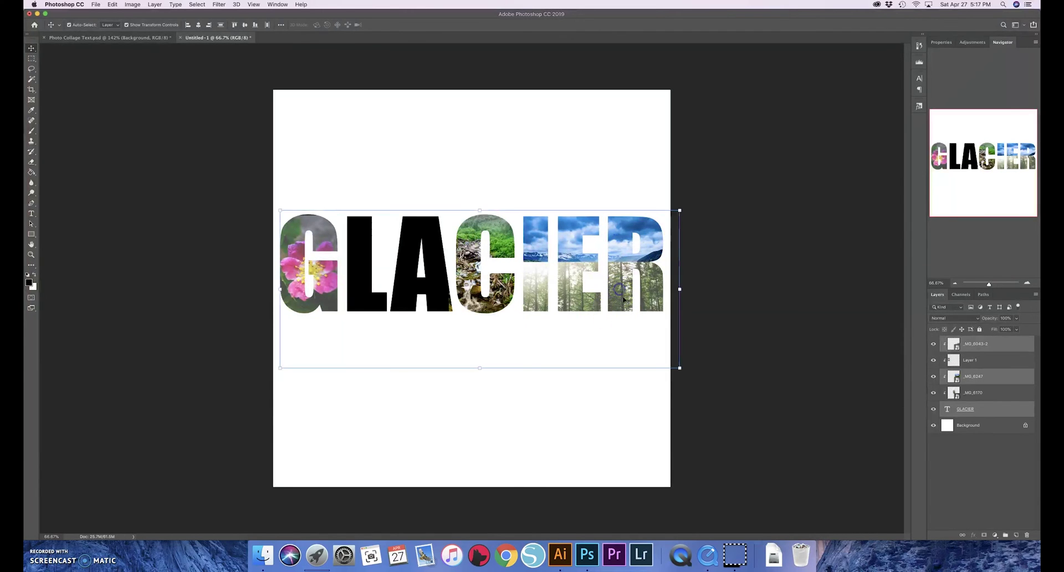
pyautogui.click(975, 343)
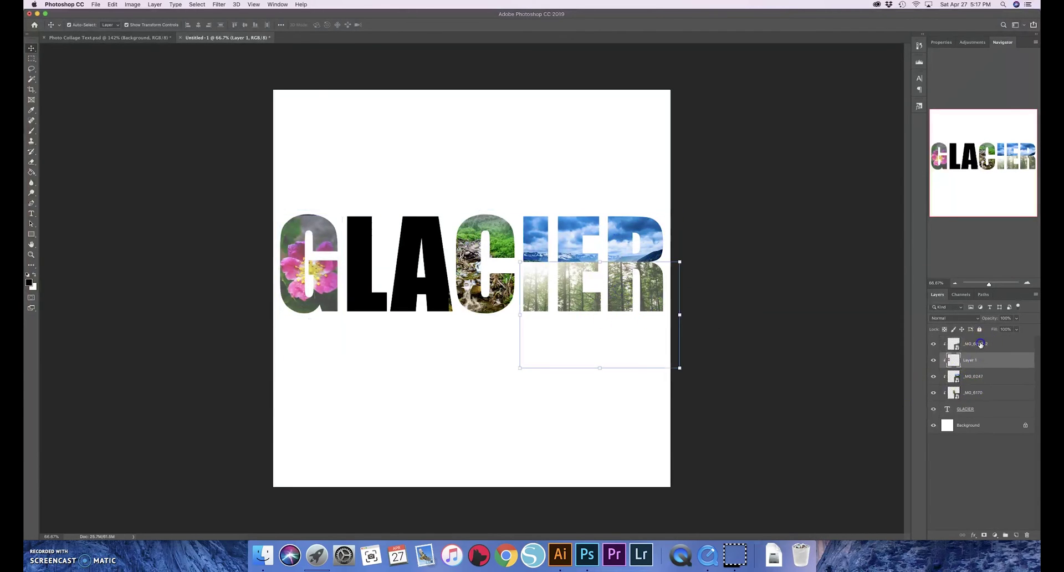
pyautogui.moveTo(598, 288); pyautogui.dragTo(410, 246)
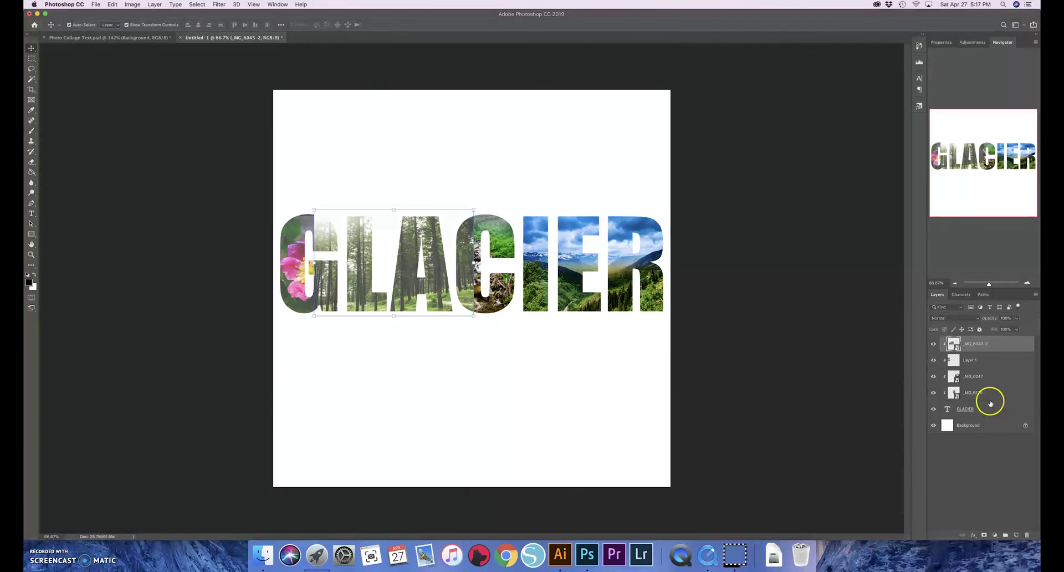
pyautogui.moveTo(976, 344); pyautogui.dragTo(976, 401)
pyautogui.click(975, 344)
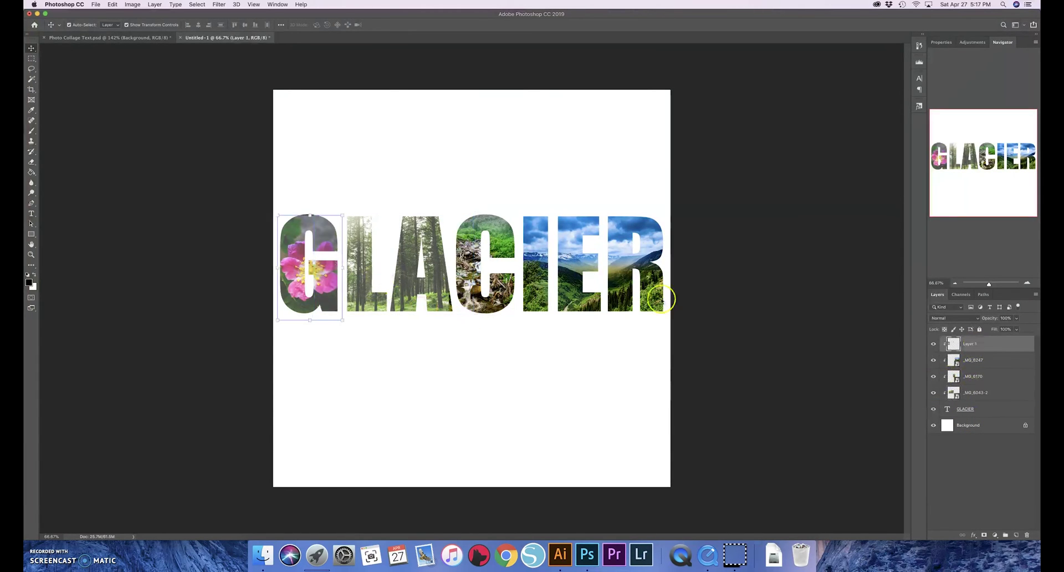
pyautogui.moveTo(319, 284); pyautogui.dragTo(317, 287)
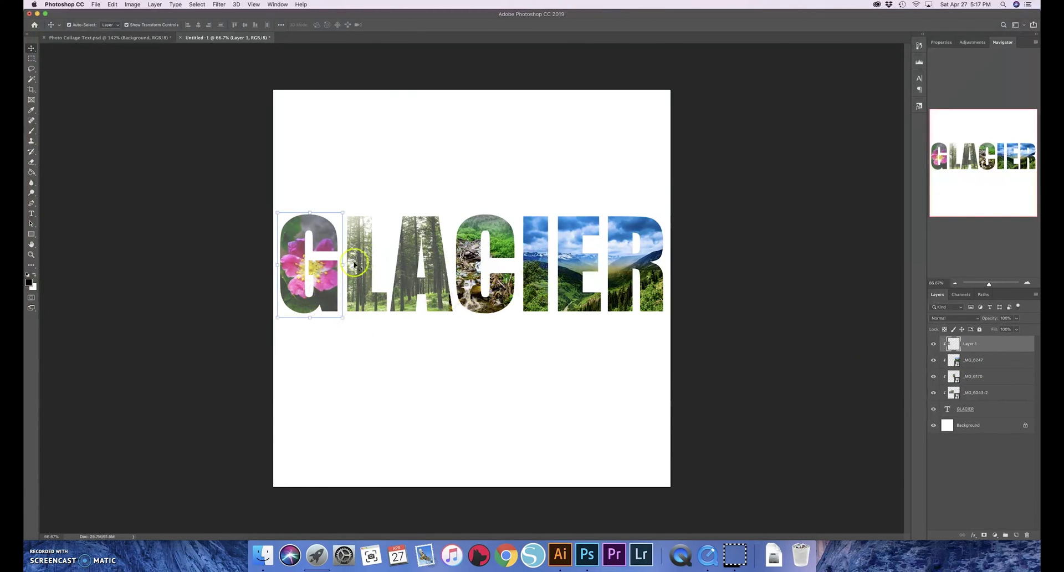
# - Lasso a small area on the G and copy it via Layer Via Copy
pyautogui.rightClick(323, 283)
pyautogui.click(1000, 366)
pyautogui.click(31, 69)
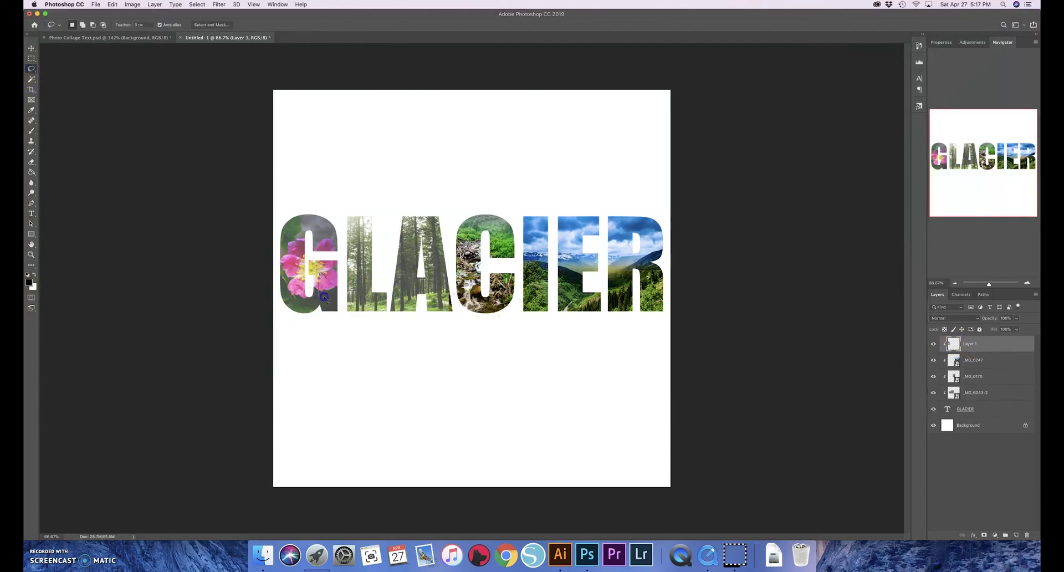
pyautogui.moveTo(318, 275); pyautogui.dragTo(326, 284)
pyautogui.rightClick(326, 284)
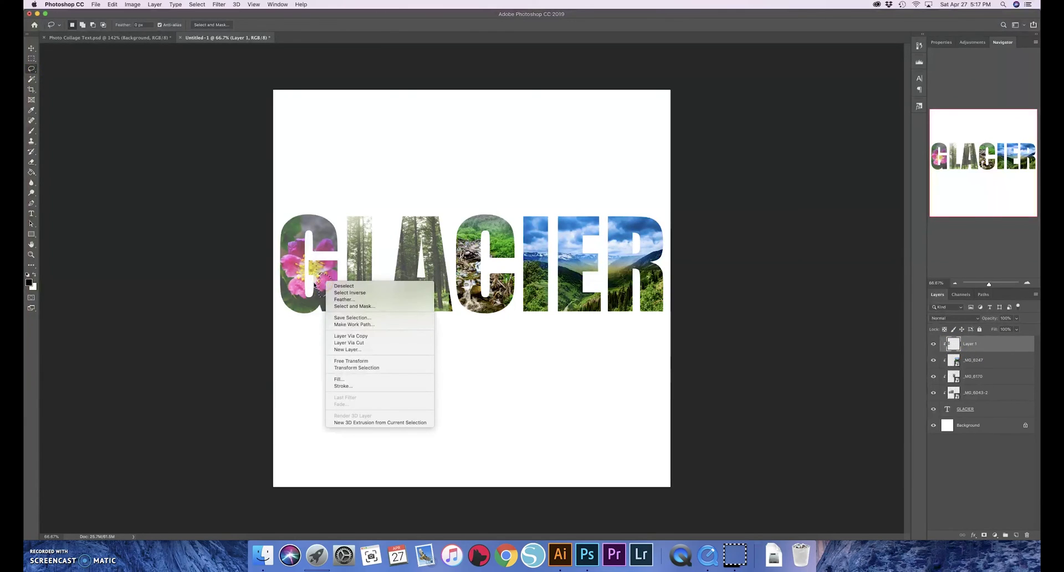
pyautogui.click(350, 337)
# - Toggle clipping on the flower and waterfall layers, then copy the lassoed patch to new Layer 2
pyautogui.keyDown('alt'); pyautogui.click(945, 351); pyautogui.keyUp('alt')
pyautogui.keyDown('alt'); pyautogui.click(945, 383); pyautogui.keyUp('alt')
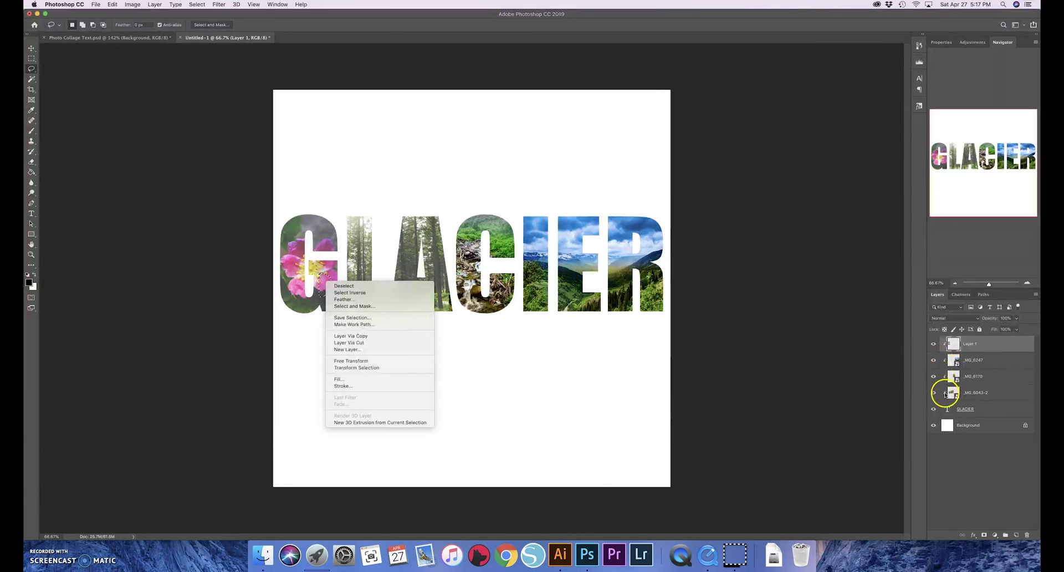
pyautogui.keyDown('alt'); pyautogui.click(945, 360); pyautogui.keyUp('alt')
pyautogui.click(353, 336)
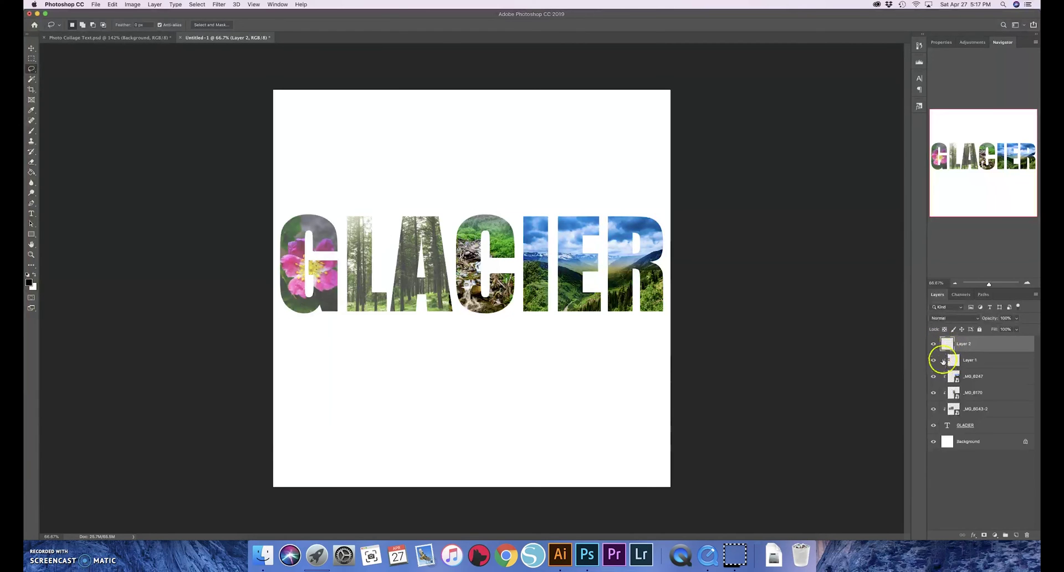
# - Shift the copied patch slightly and clip it to the flower layer
pyautogui.click(32, 49)
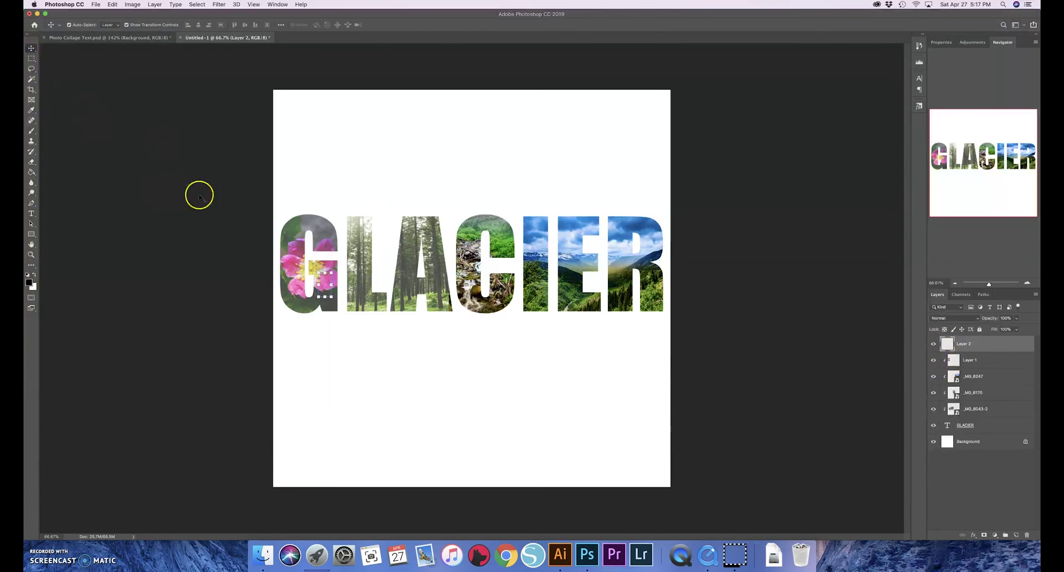
pyautogui.moveTo(331, 284); pyautogui.dragTo(335, 227)
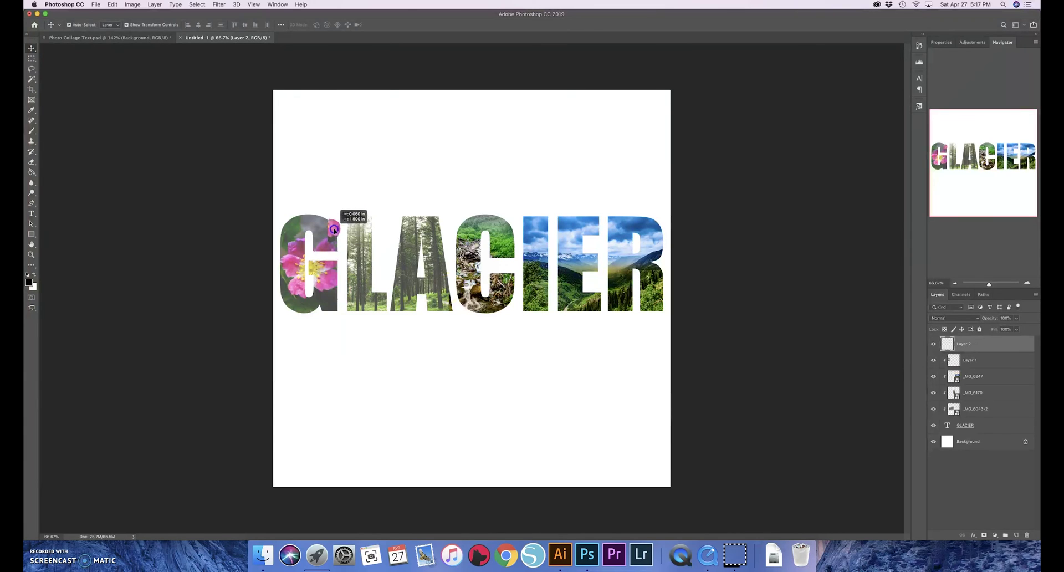
pyautogui.rightClick(965, 345)
pyautogui.click(912, 347)
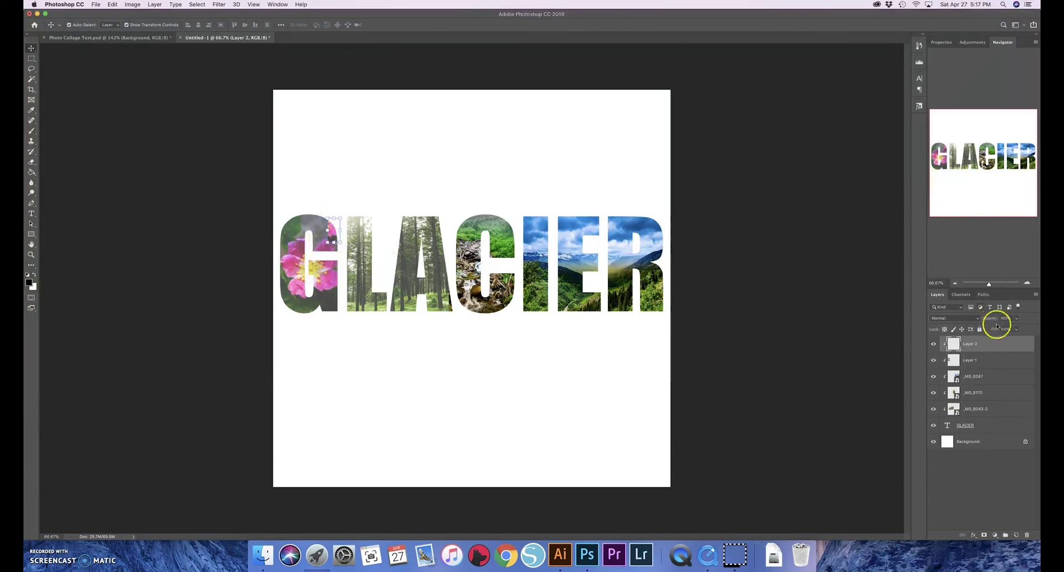
pyautogui.click(986, 345)
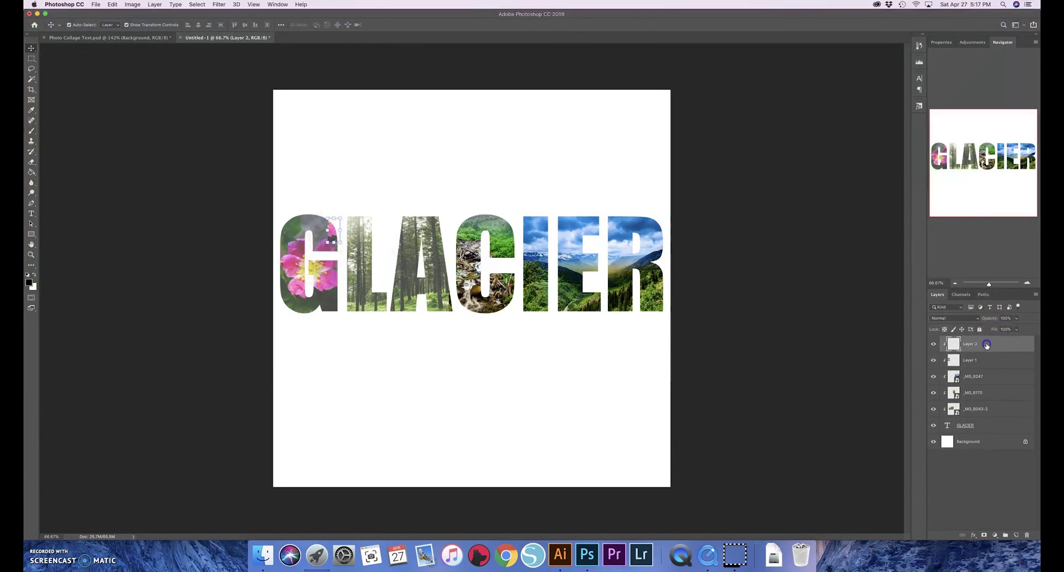
# - Release the flower photo layer from its clipping mask
pyautogui.click(955, 362)
pyautogui.rightClick(981, 362)
pyautogui.click(929, 344)
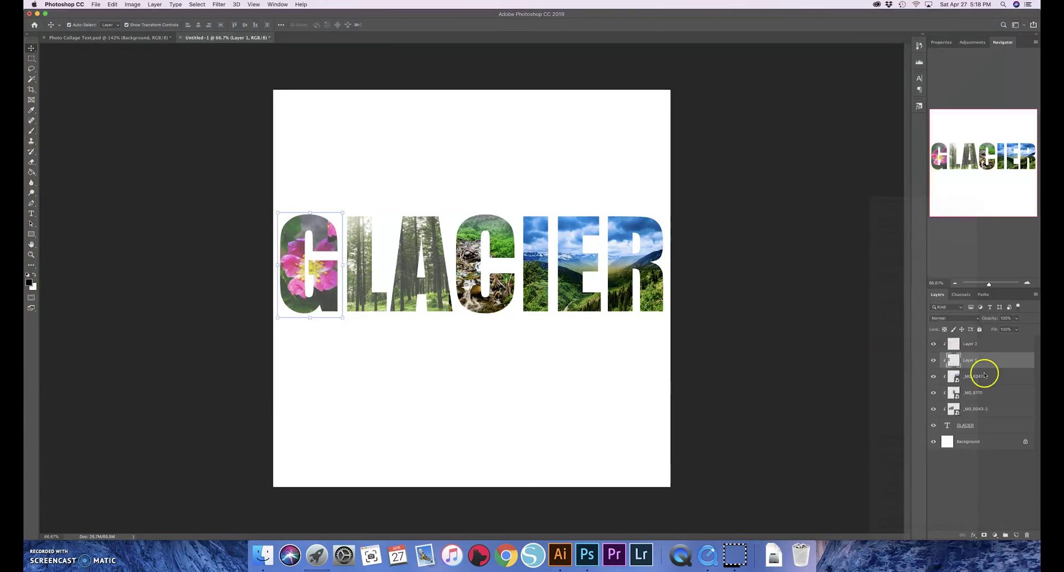
pyautogui.press('super+alt+g')
# - Clip the flower photo into the letter G and delete the extra Layer 2
pyautogui.click(976, 344)
pyautogui.rightClick(971, 345)
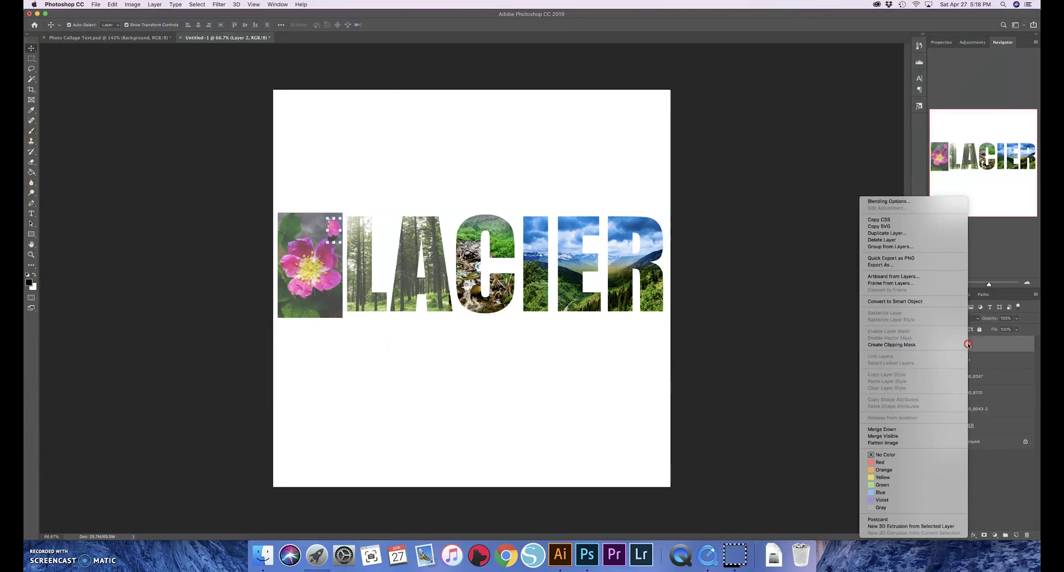
pyautogui.click(903, 345)
pyautogui.click(966, 360)
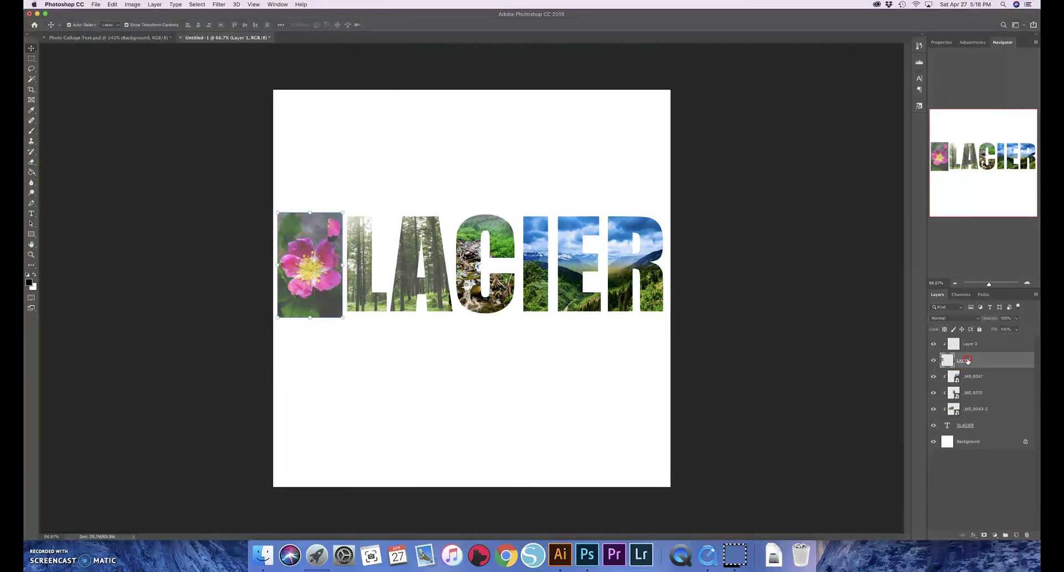
pyautogui.rightClick(967, 360)
pyautogui.click(914, 346)
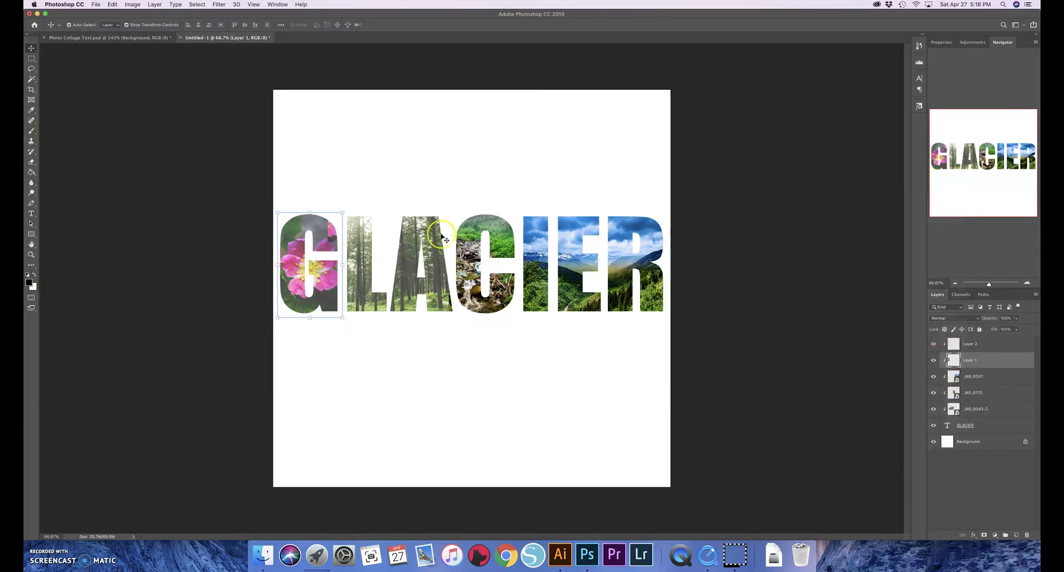
pyautogui.moveTo(969, 351); pyautogui.dragTo(1027, 535)
pyautogui.click(989, 378)
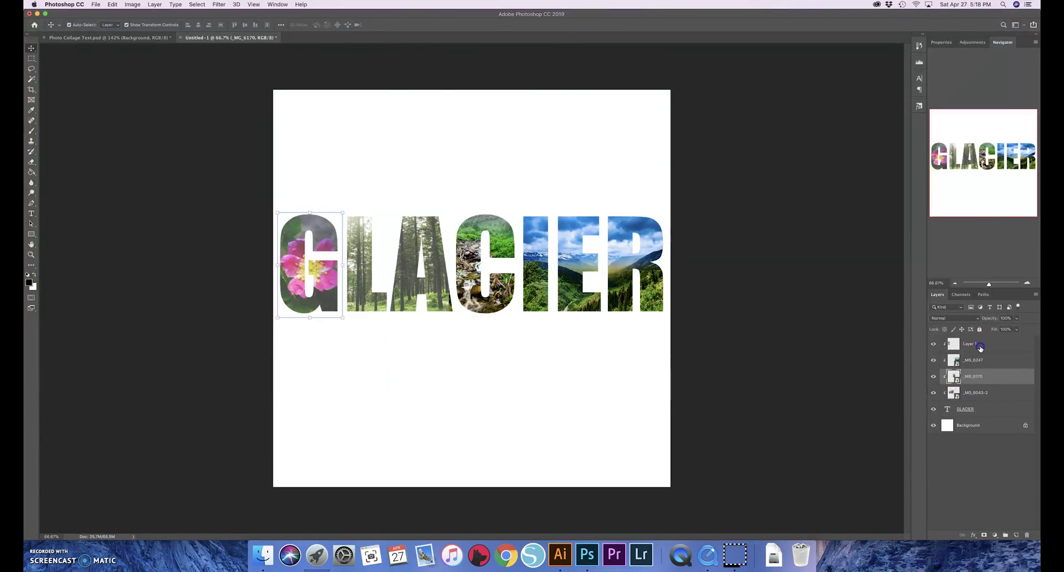
# - Nudge the _MG_6170 waterfall photo slightly to reframe it within the C
pyautogui.click(518, 356)
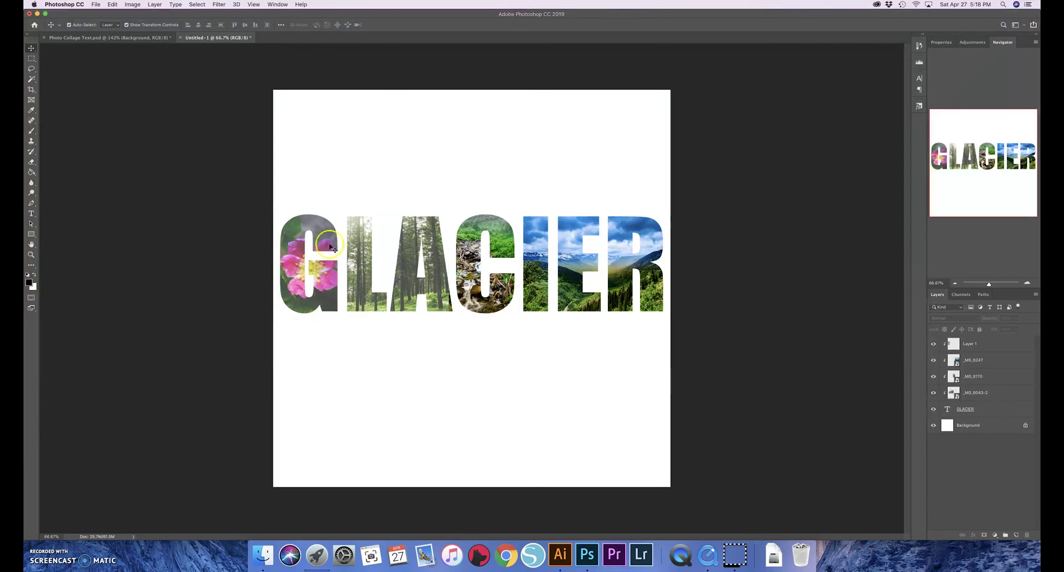
pyautogui.click(978, 377)
pyautogui.moveTo(482, 294); pyautogui.dragTo(491, 297)
pyautogui.click(534, 357)
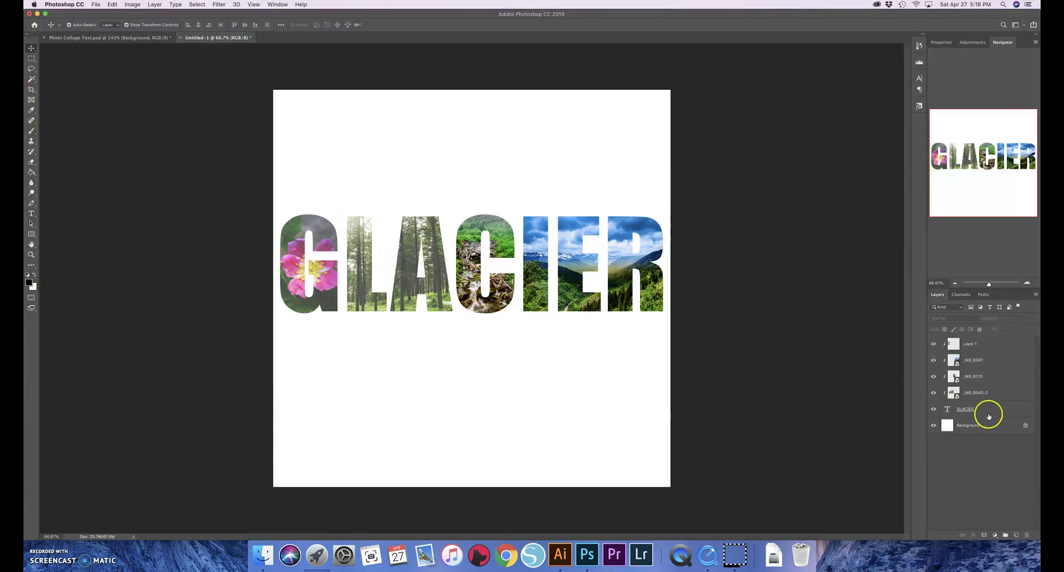
pyautogui.click(966, 410)
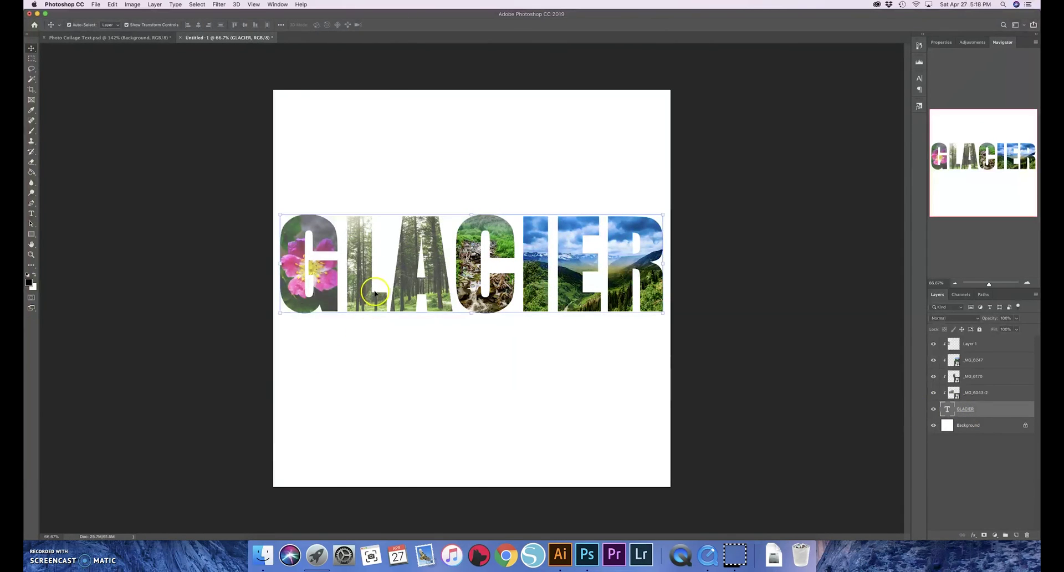
pyautogui.click(513, 349)
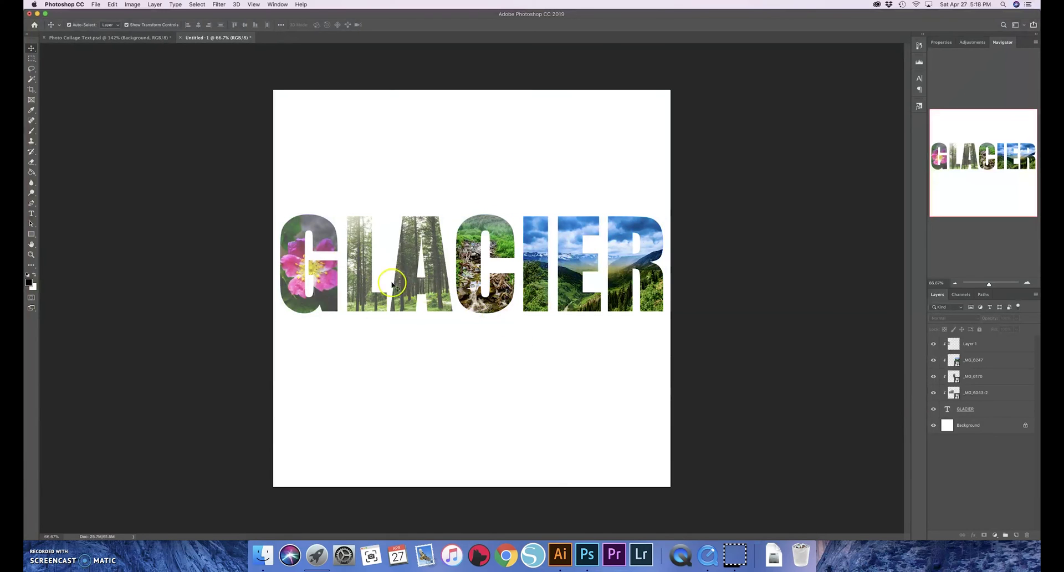
pyautogui.click(968, 410)
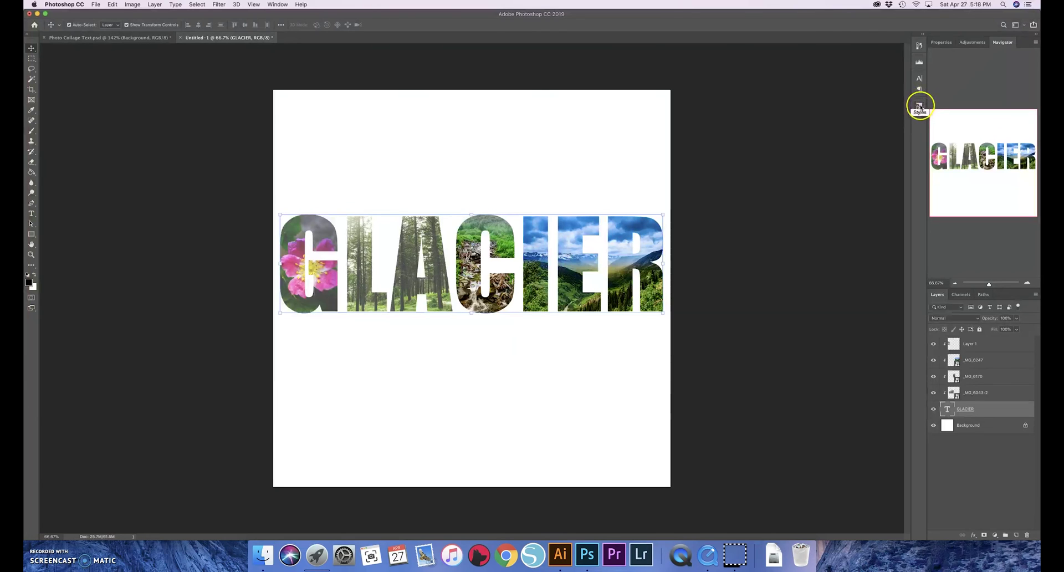
# - Show the Styles panel and apply a light-blue gradient preset style to GLACIER
pyautogui.click(277, 5)
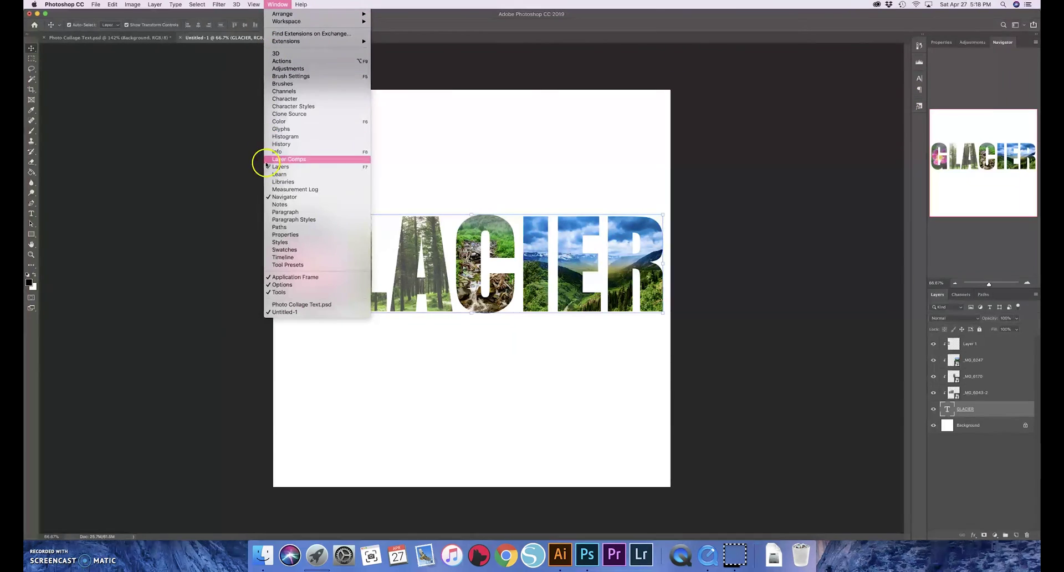
pyautogui.click(277, 242)
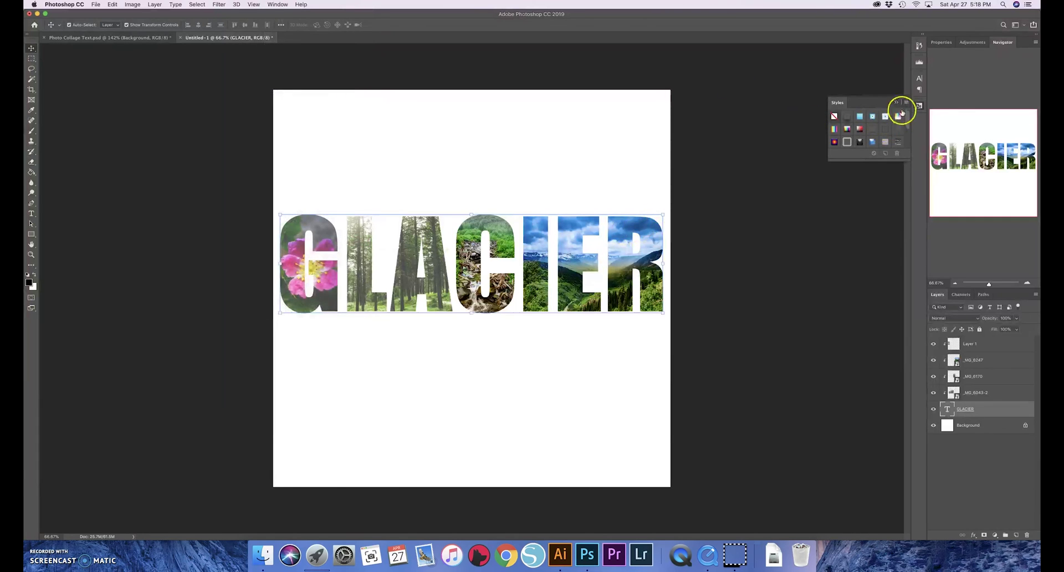
pyautogui.click(919, 106)
pyautogui.click(919, 107)
pyautogui.click(883, 143)
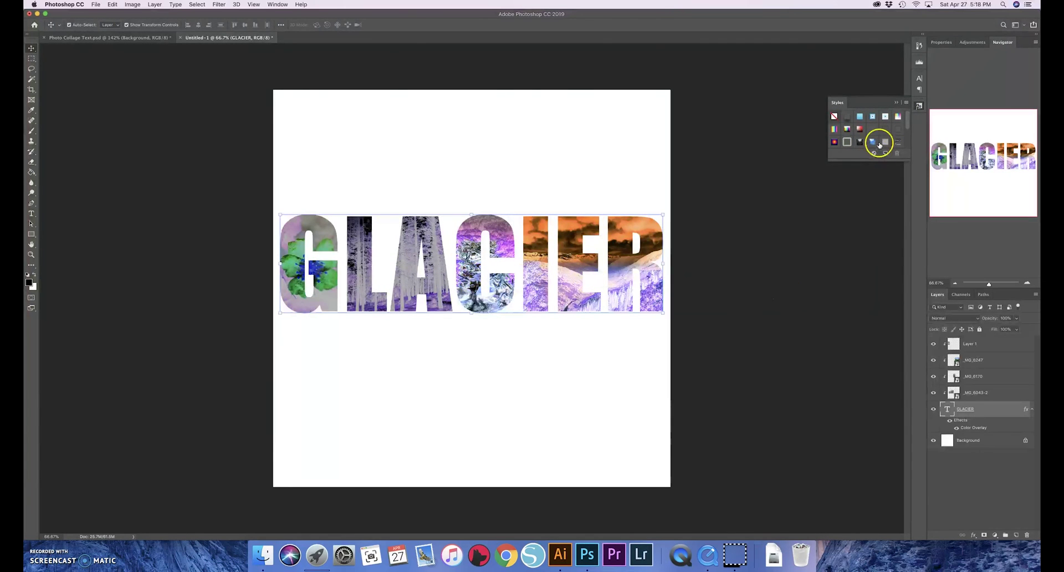
pyautogui.click(860, 116)
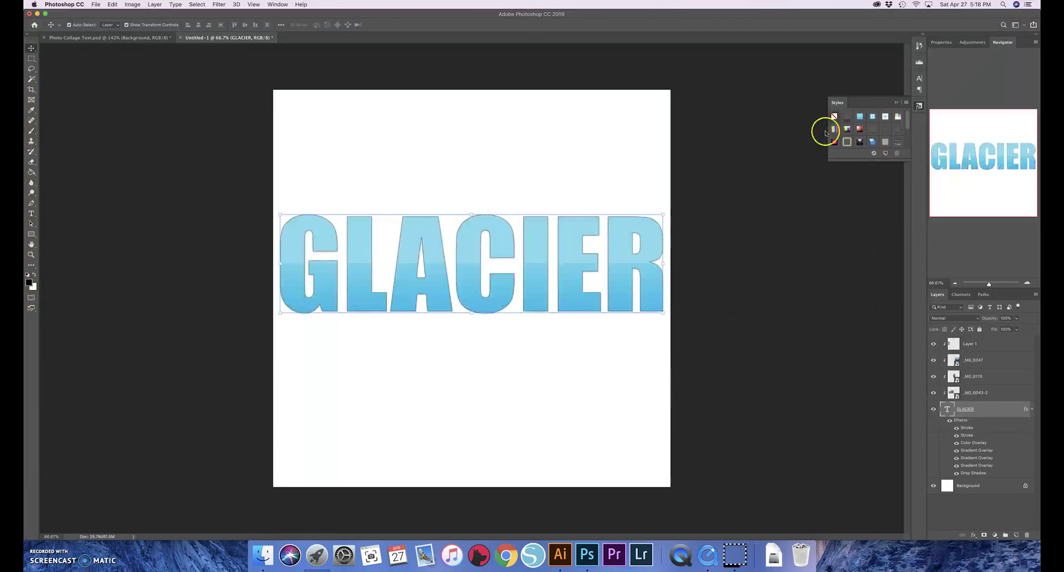
# - Delete all preset effects, including drop shadow and gradient overlays, from GLACIER's Layer Style
pyautogui.doubleClick(959, 420)
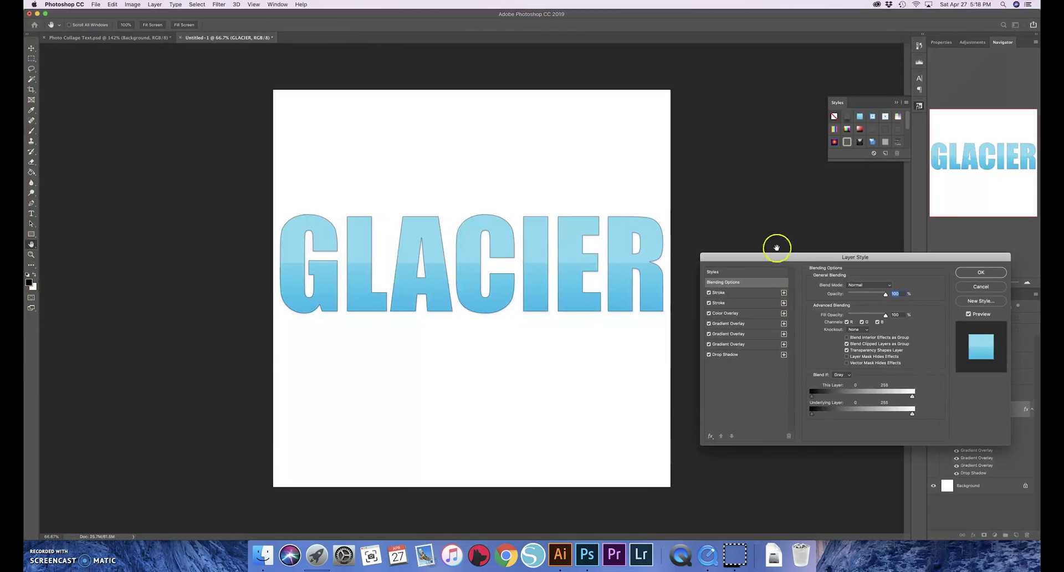
pyautogui.moveTo(790, 262); pyautogui.dragTo(766, 236)
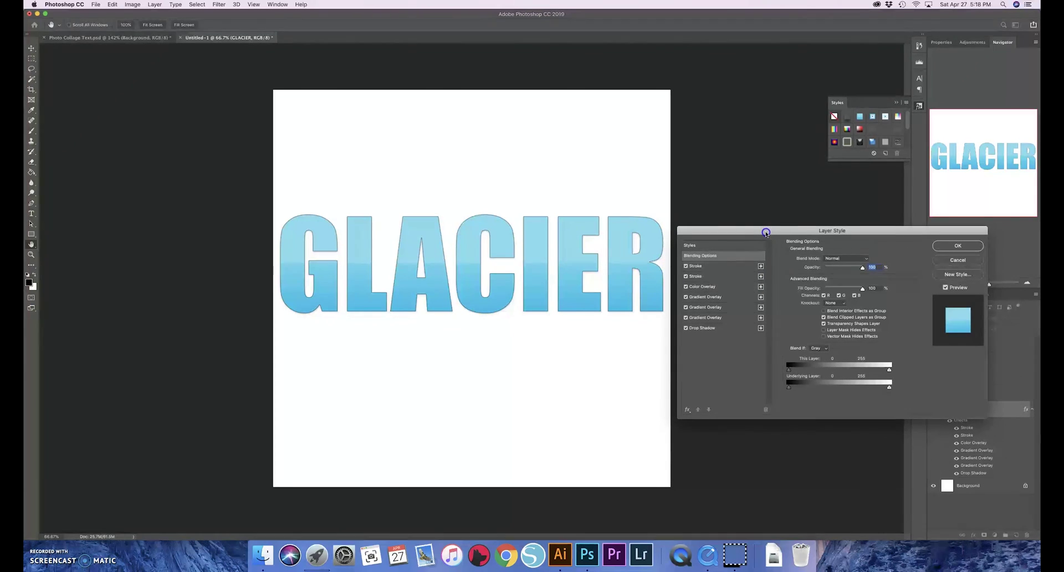
pyautogui.click(702, 327)
pyautogui.click(766, 409)
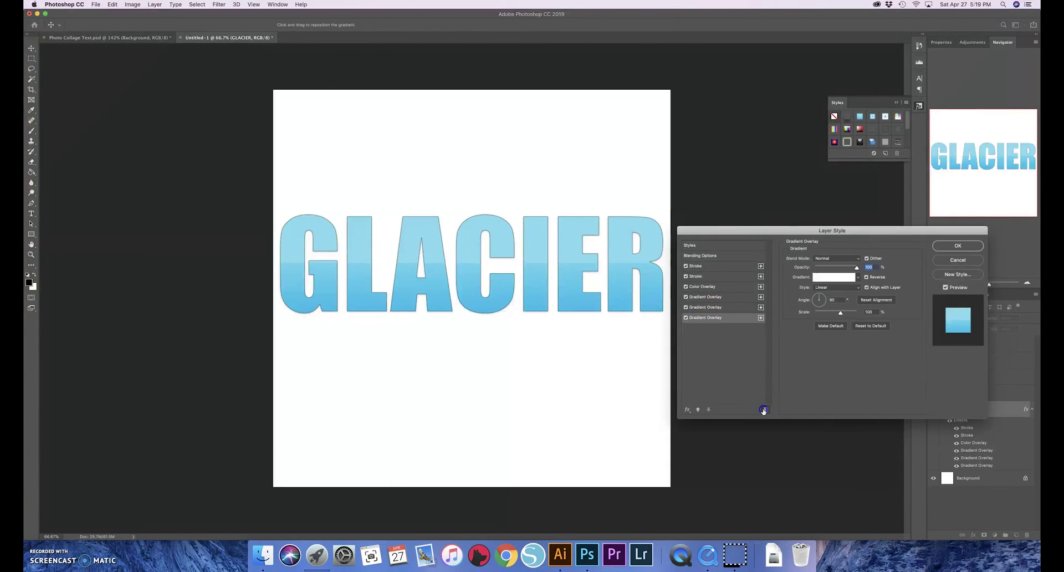
pyautogui.click(766, 409)
pyautogui.click(764, 409)
pyautogui.click(764, 409)
pyautogui.click(763, 409)
pyautogui.click(764, 409)
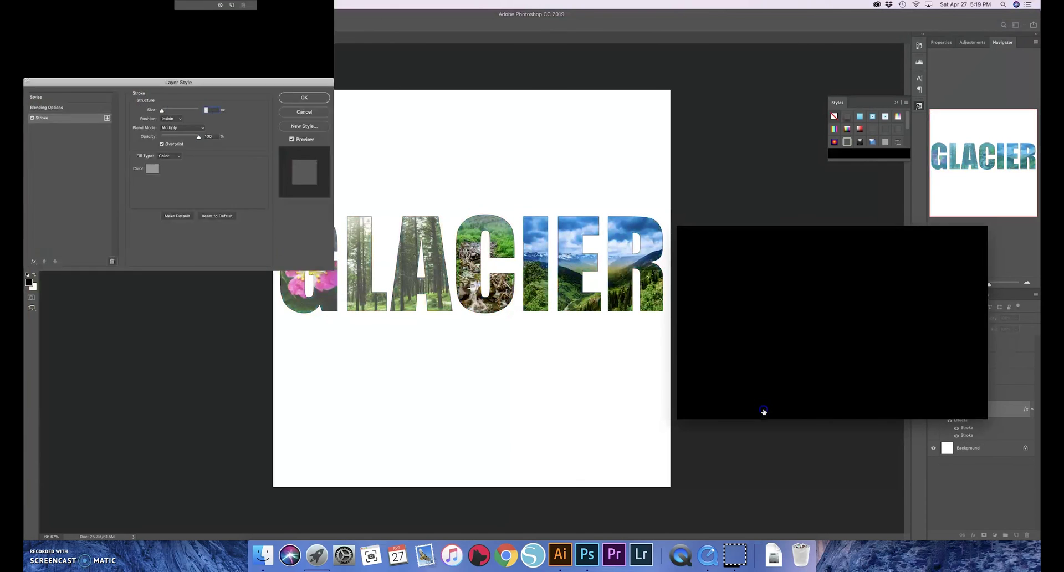
pyautogui.click(764, 409)
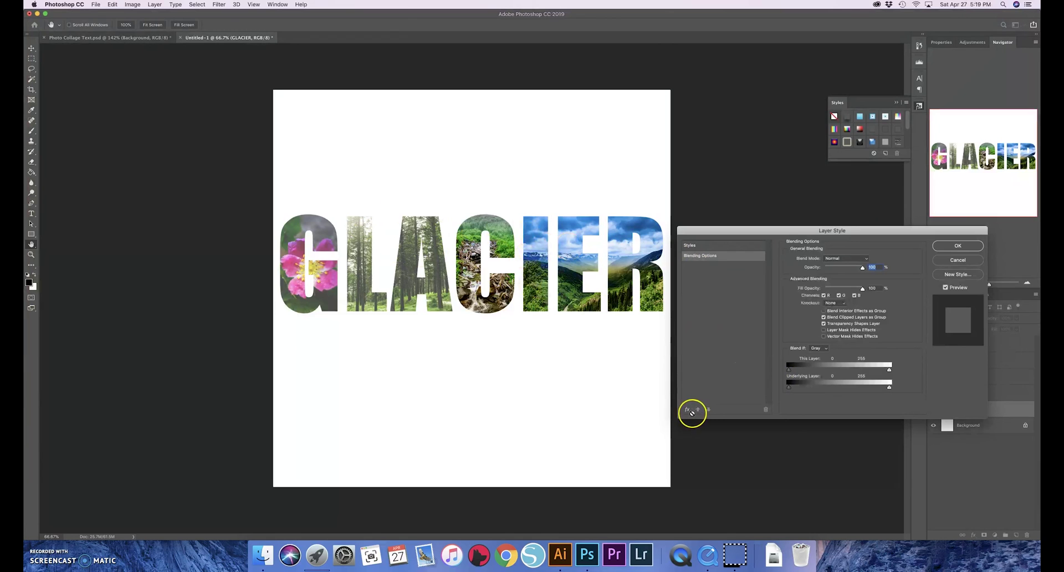
# - Add a 5 px black Stroke effect to GLACIER and confirm
pyautogui.click(689, 410)
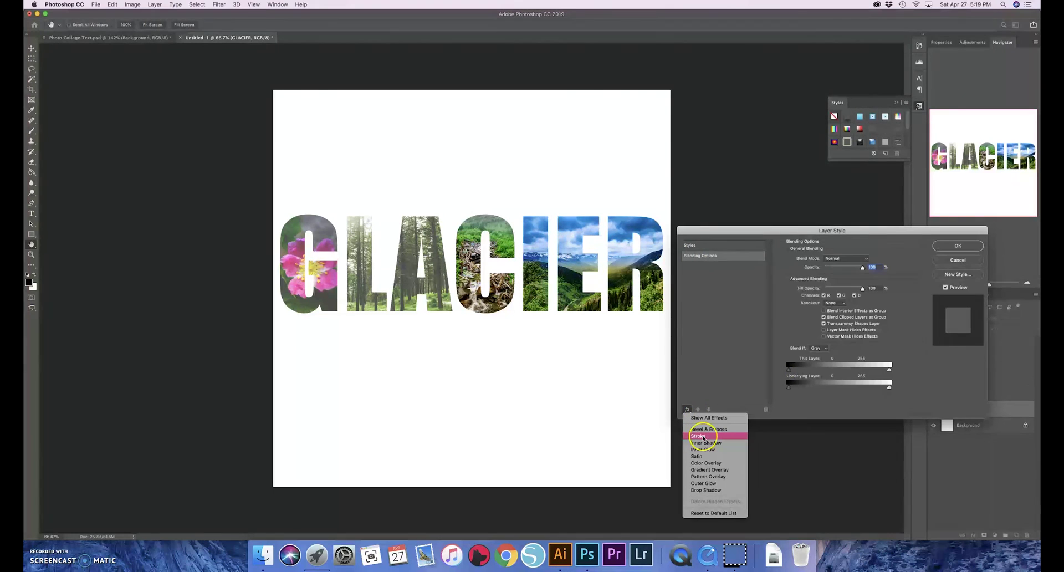
pyautogui.click(700, 436)
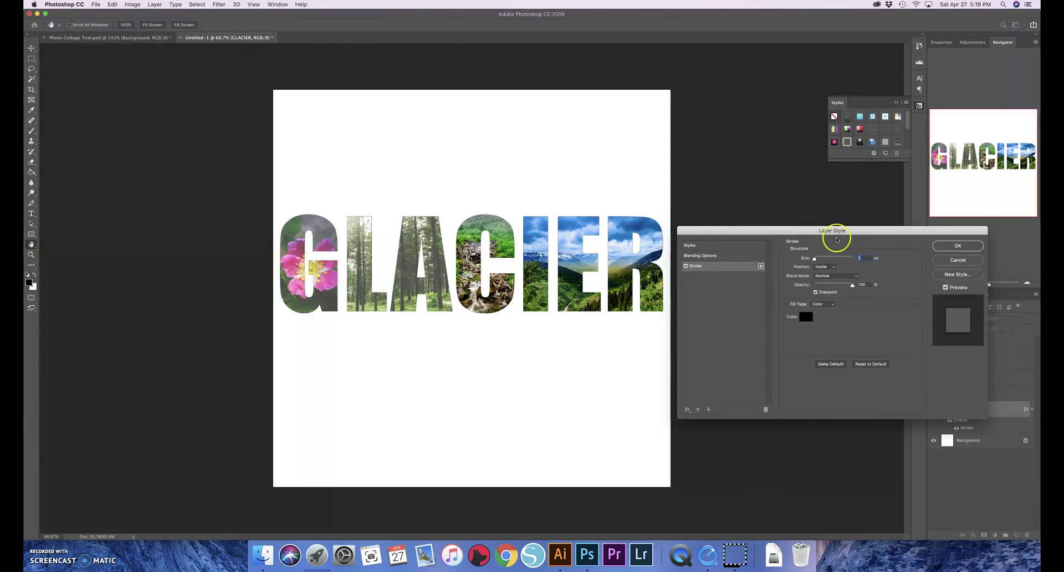
pyautogui.moveTo(820, 259); pyautogui.dragTo(817, 261)
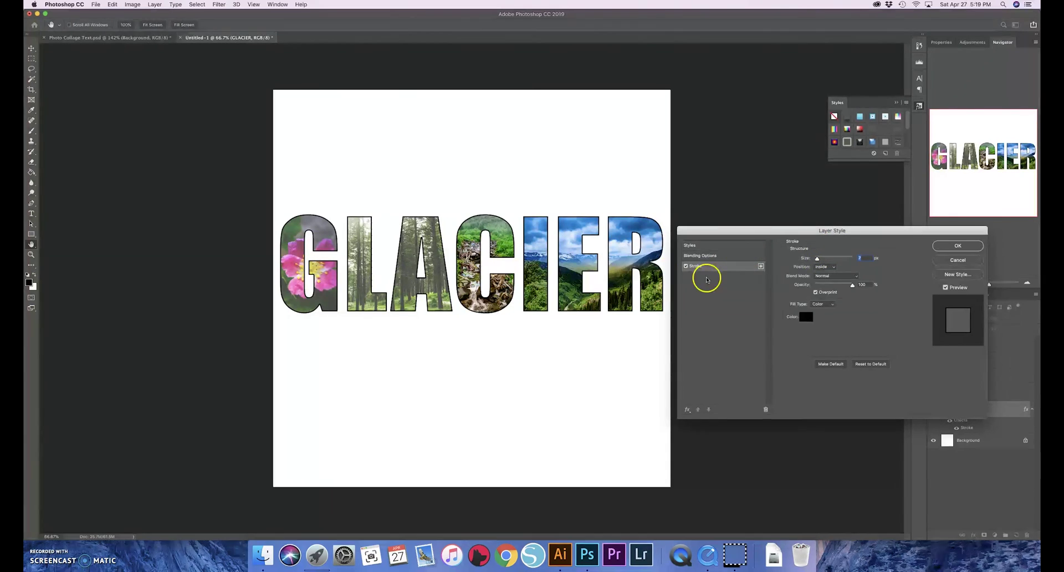
pyautogui.click(958, 246)
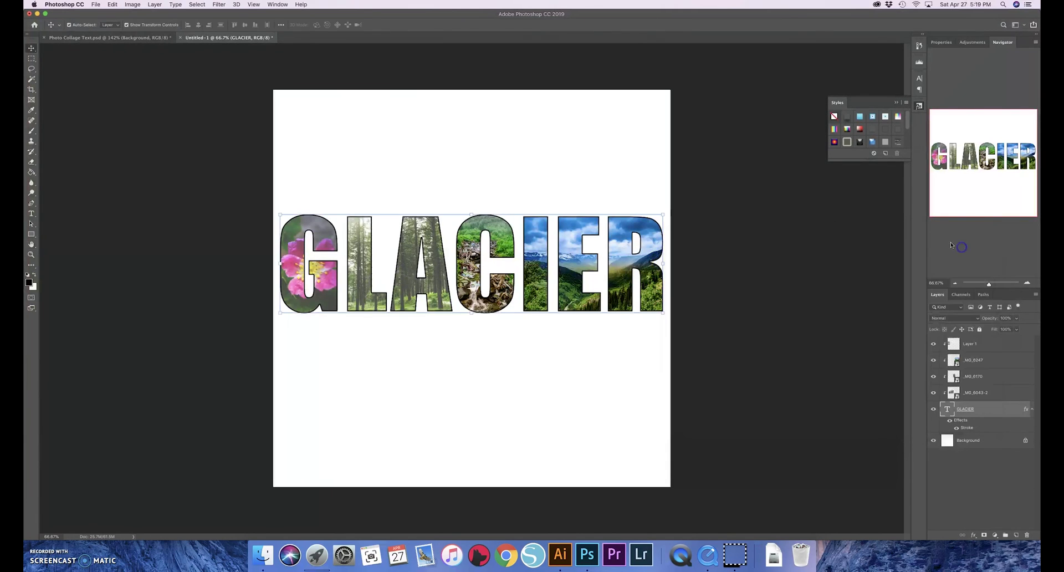
# - Turn off the white Background layer's visibility so the canvas shows transparent
pyautogui.click(571, 373)
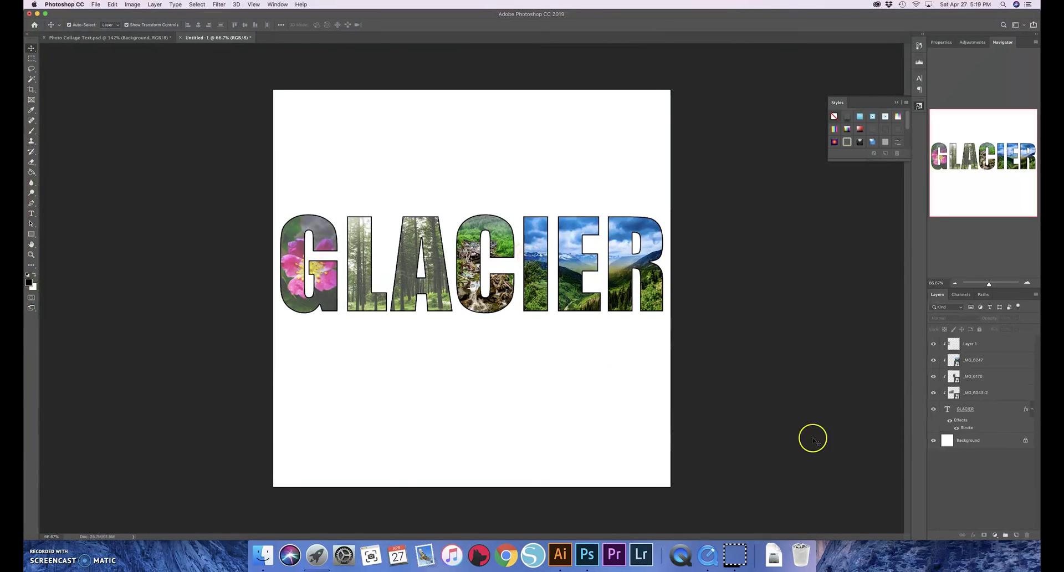
pyautogui.click(934, 442)
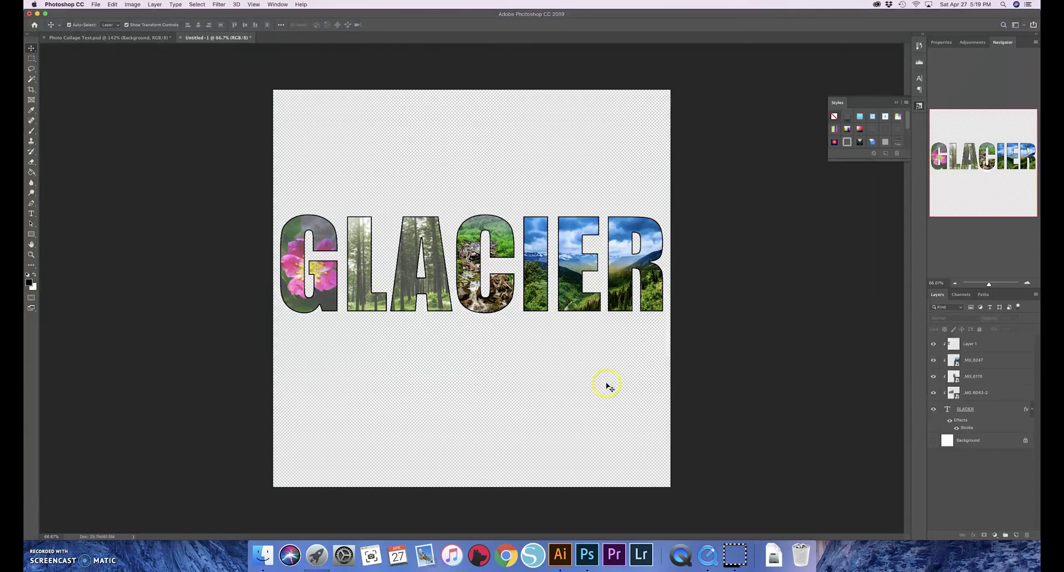
# - Save the artwork as glacier.png in PNG format, accepting the PNG Format Options
pyautogui.click(96, 6)
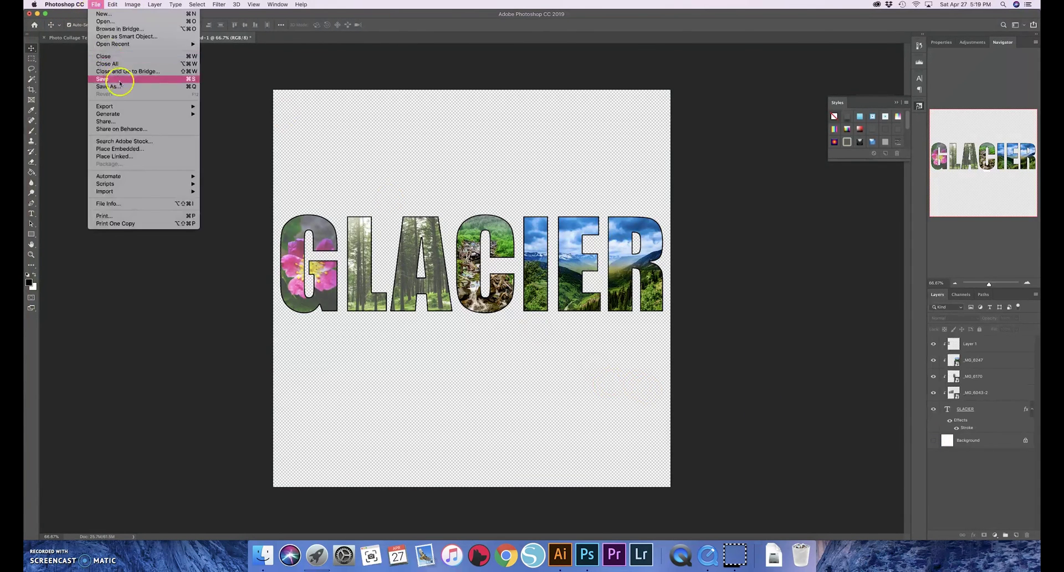
pyautogui.click(120, 84)
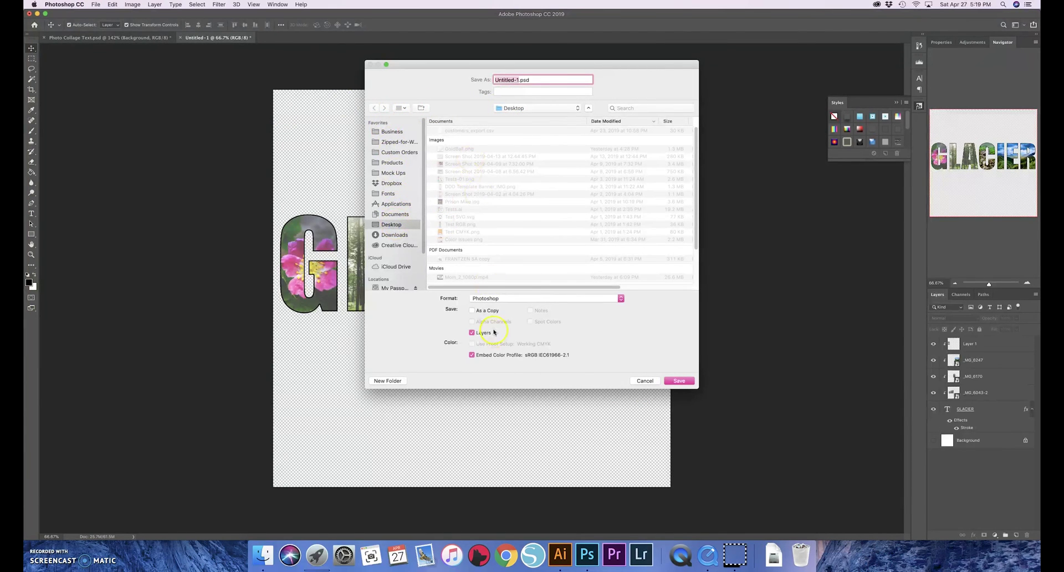
pyautogui.click(487, 298)
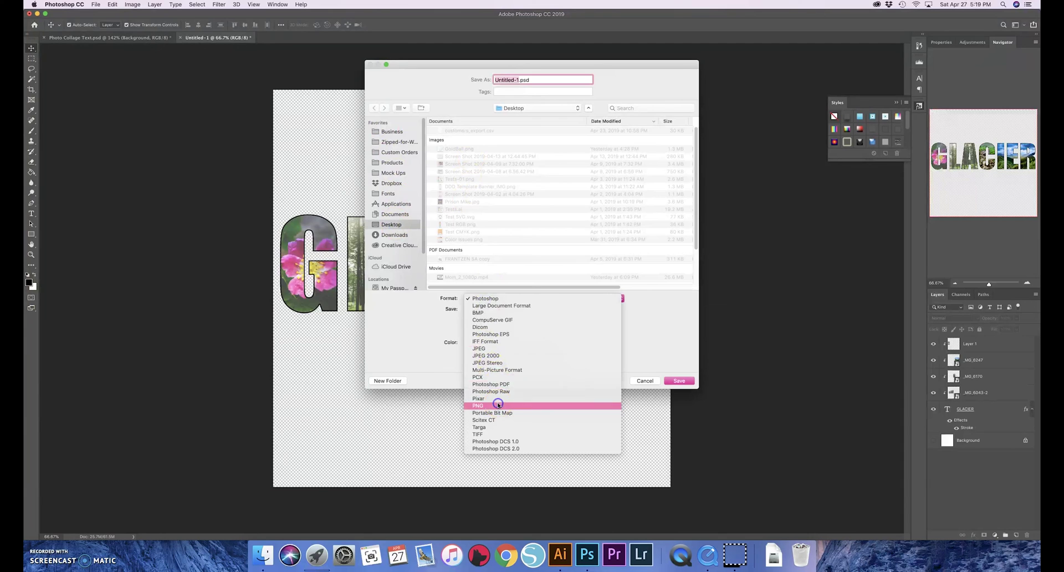
pyautogui.click(498, 404)
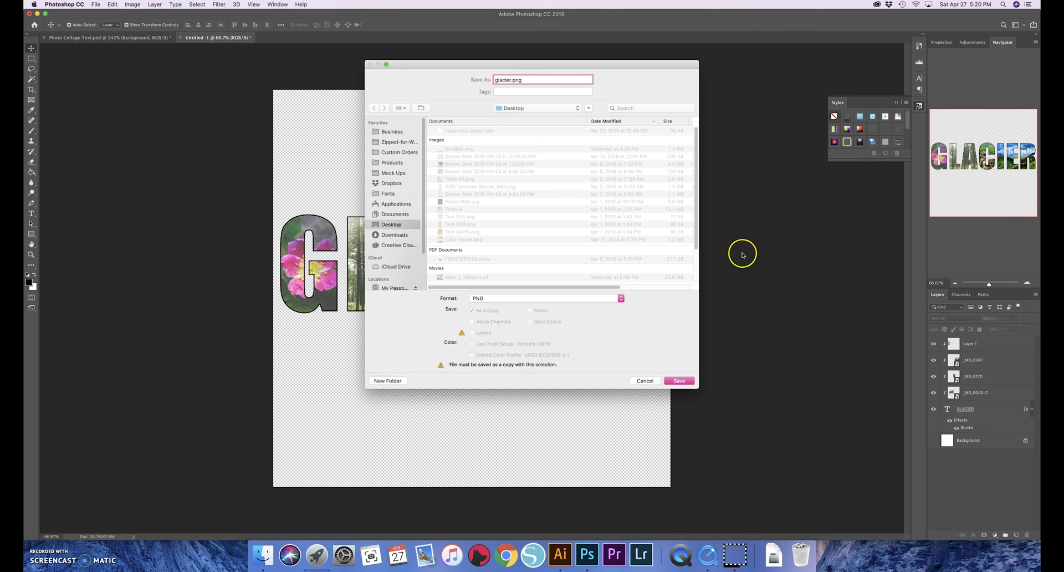
pyautogui.click(673, 382)
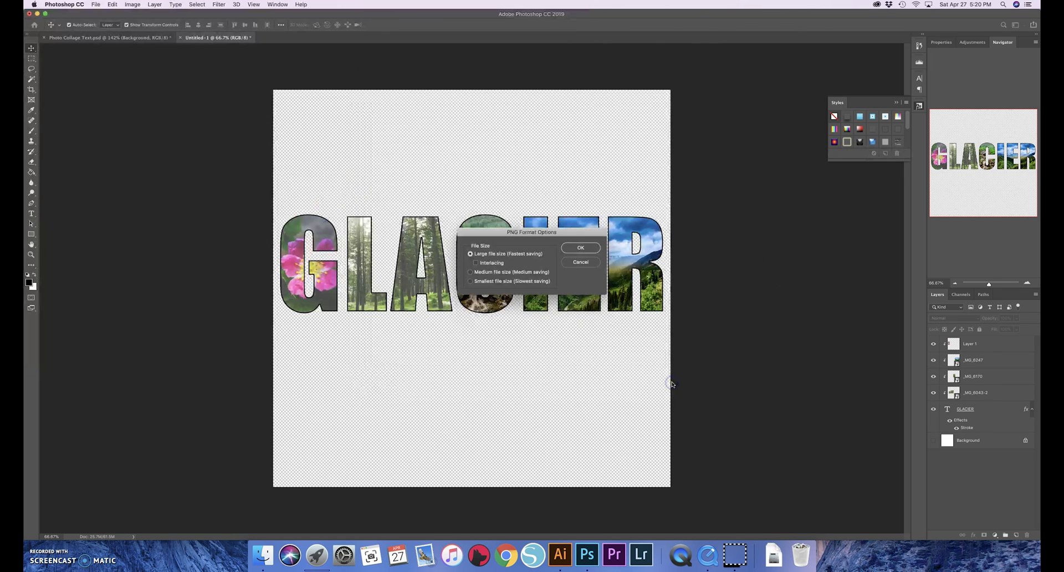
pyautogui.click(506, 261)
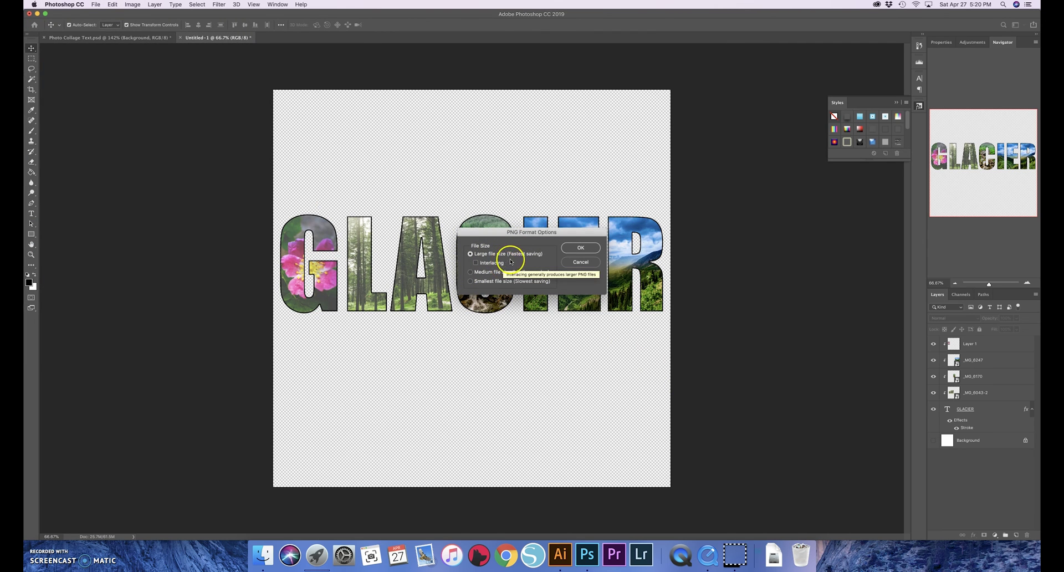
pyautogui.click(580, 248)
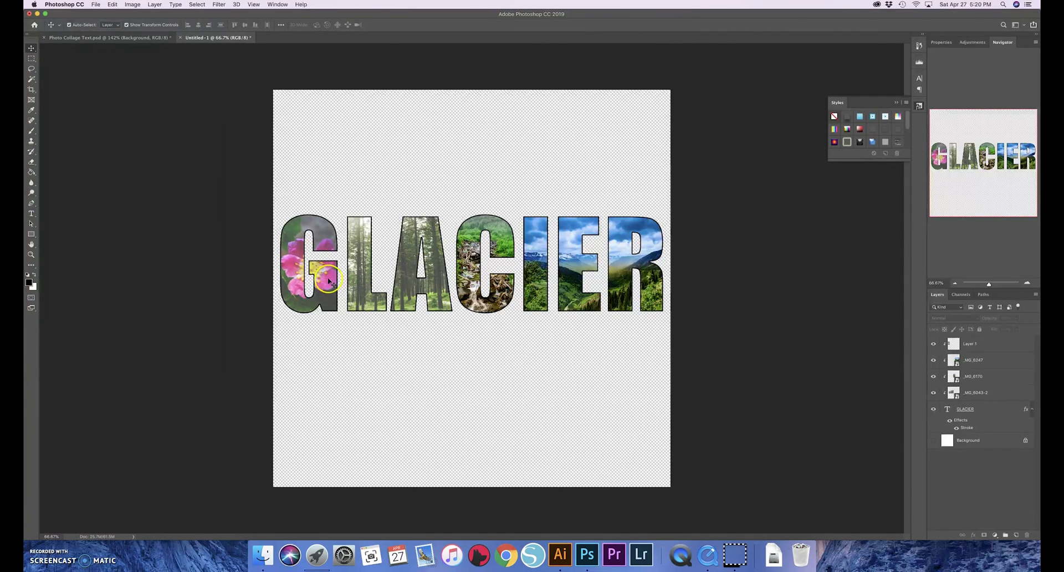
pyautogui.click(320, 288)
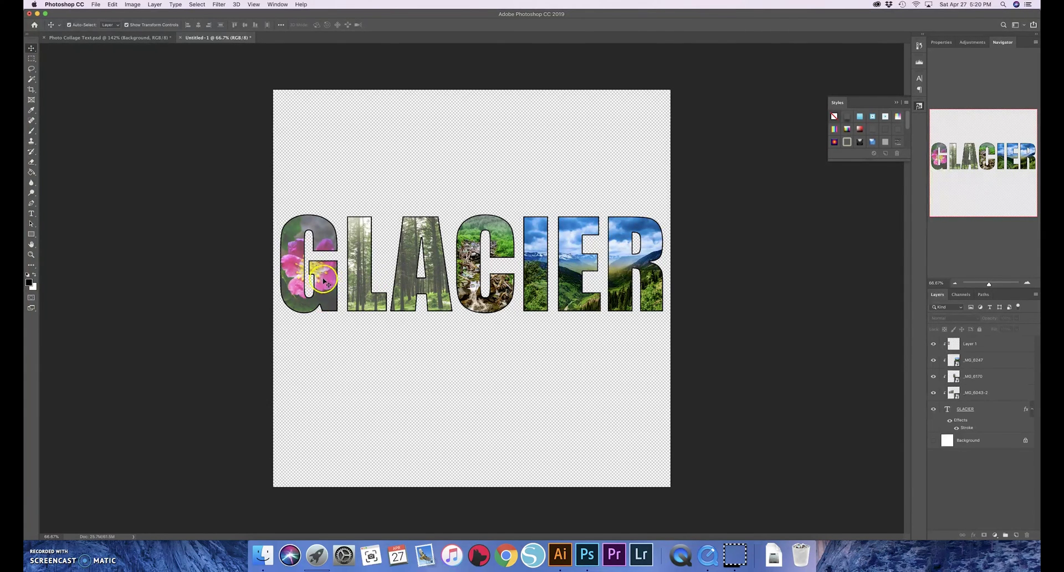